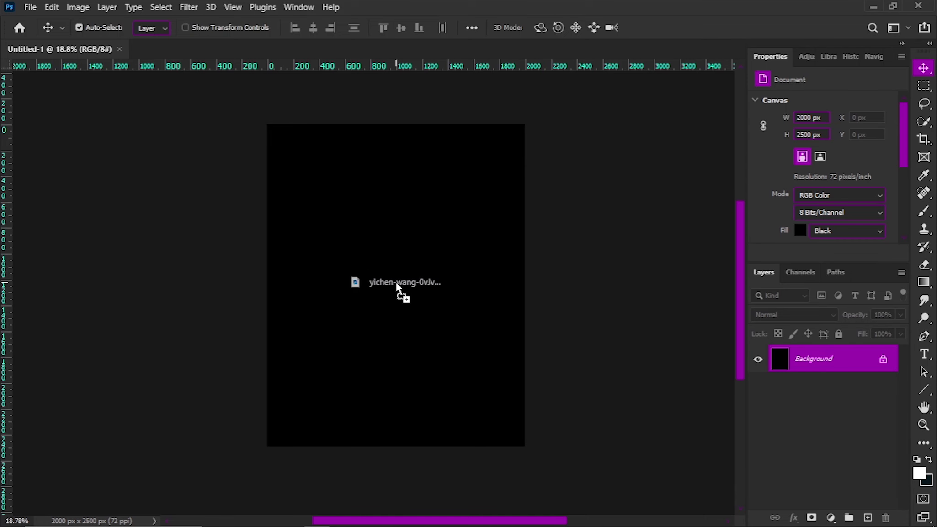
Place the woman's street photo as a new layer on the black 2000 x 2500 px canvas.
left_click_drag(397, 287, 396, 286)
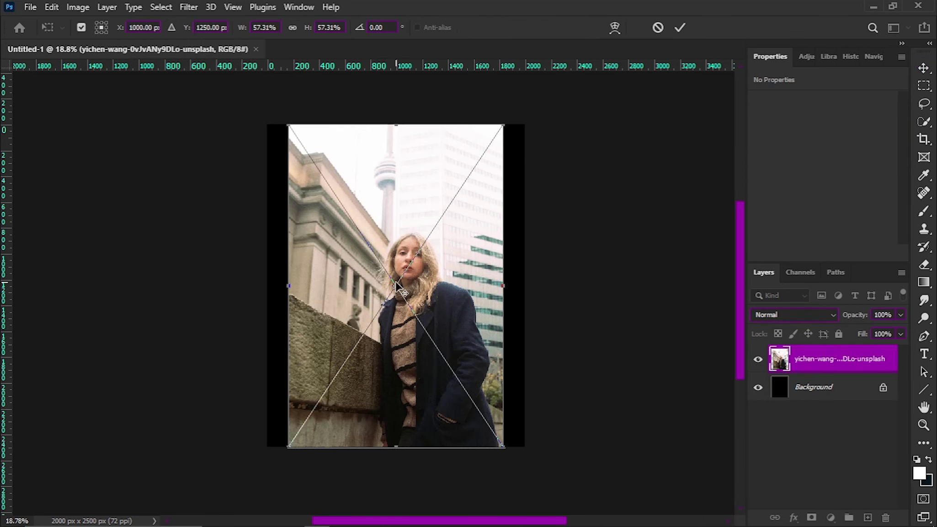
Commit the placed woman's photo and rasterize its layer.
key("Return")
scroll(377, 247, "up", 5)
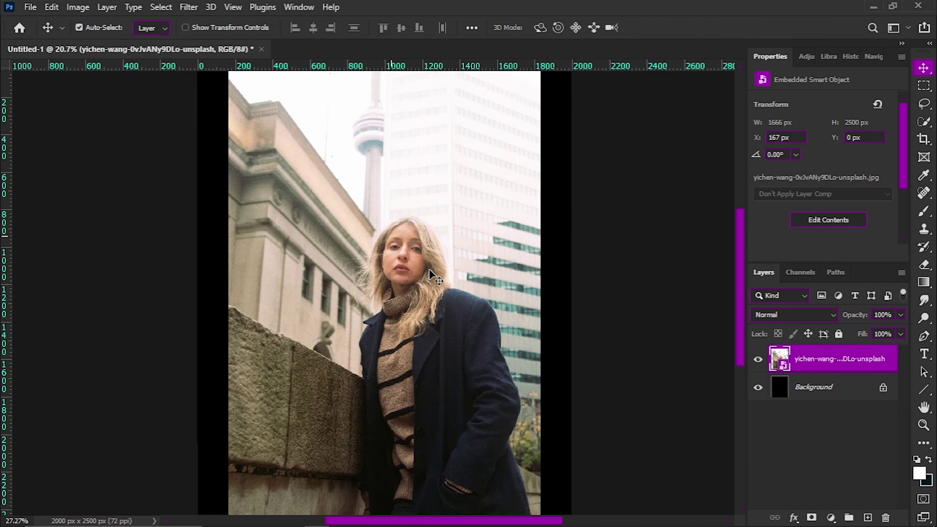
right_click(840, 361)
left_click(715, 276)
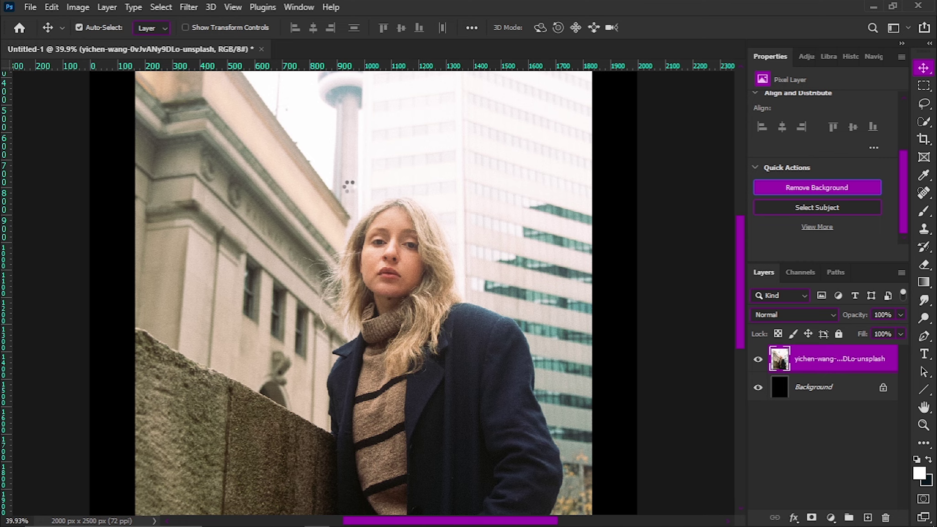
scroll(361, 209, "down", 3)
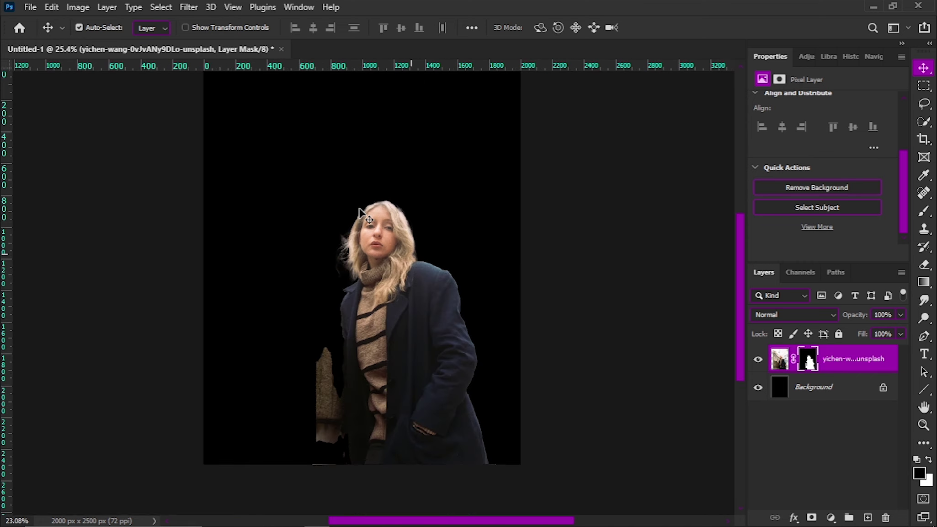
scroll(351, 247, "up", 1)
scroll(393, 311, "down", 1)
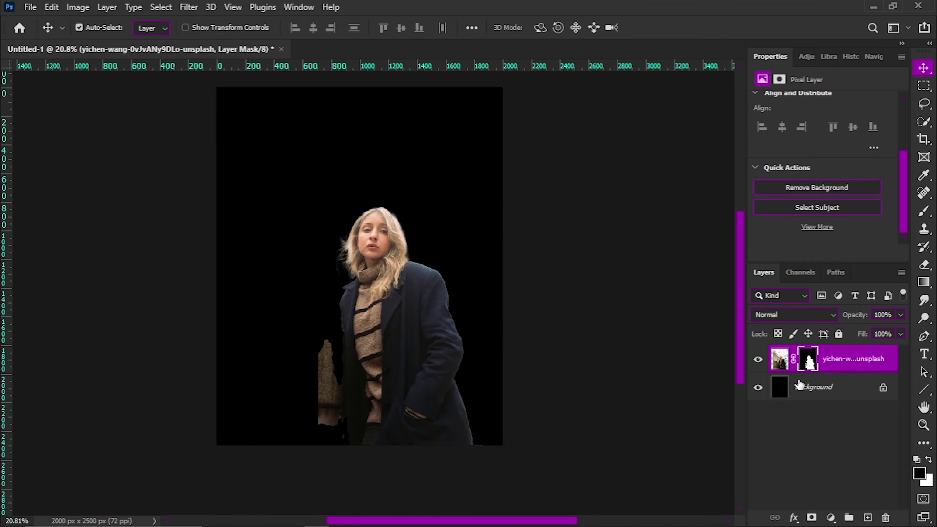
Erase on the mask with an enlarged brush to restore the stone wall beside the woman.
key("e")
mouse_move(352, 370)
left_mouse_down()
mouse_move(414, 313)
mouse_move(347, 341)
left_mouse_up()
left_click_drag(292, 386, 335, 397)
right_click(377, 301)
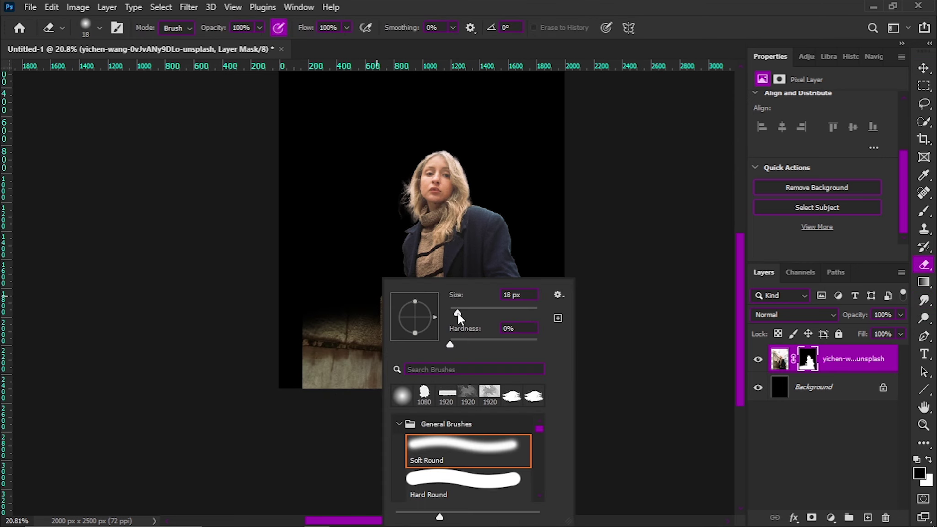
left_click_drag(468, 314, 473, 314)
key("Return")
scroll(392, 274, "up", 2)
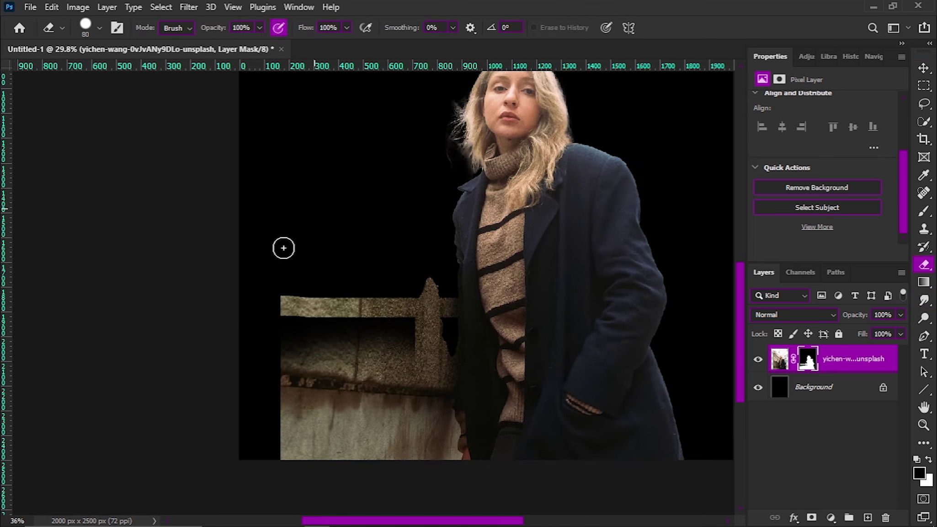
scroll(283, 247, "up", 2)
mouse_move(284, 160)
left_mouse_down()
mouse_move(345, 147)
mouse_move(238, 491)
left_mouse_up()
mouse_move(369, 424)
left_mouse_down()
mouse_move(397, 324)
mouse_move(494, 240)
left_mouse_up()
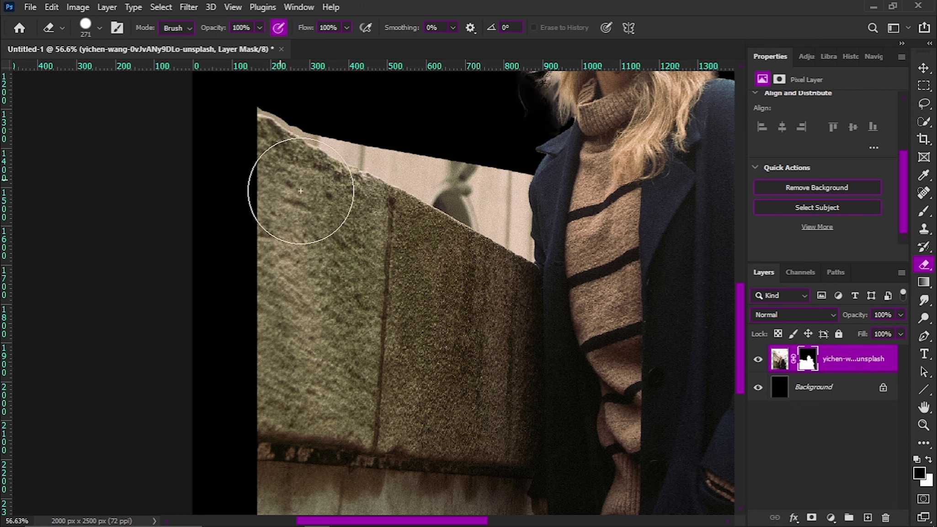
Hide the beige backdrop above the wall on the mask and clear the selection.
left_click(924, 122)
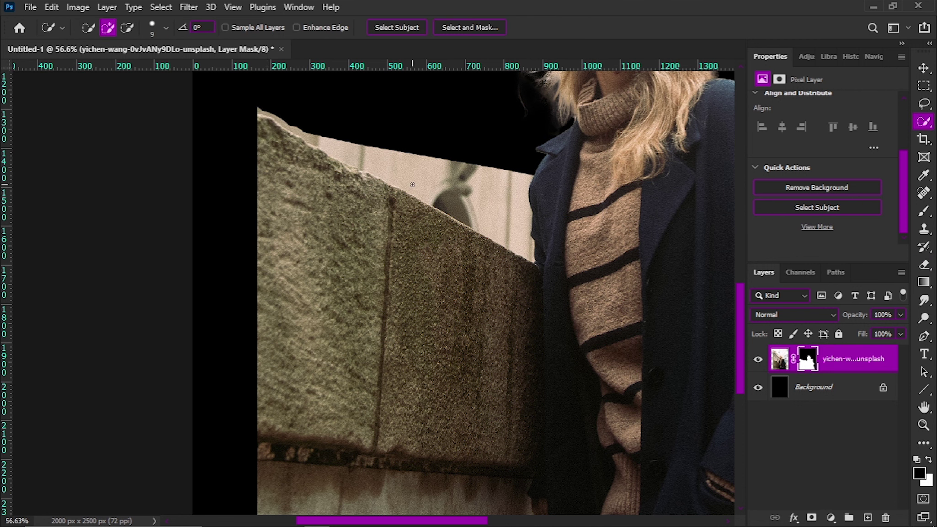
left_click(923, 261)
left_click_drag(428, 192, 399, 221)
key("x")
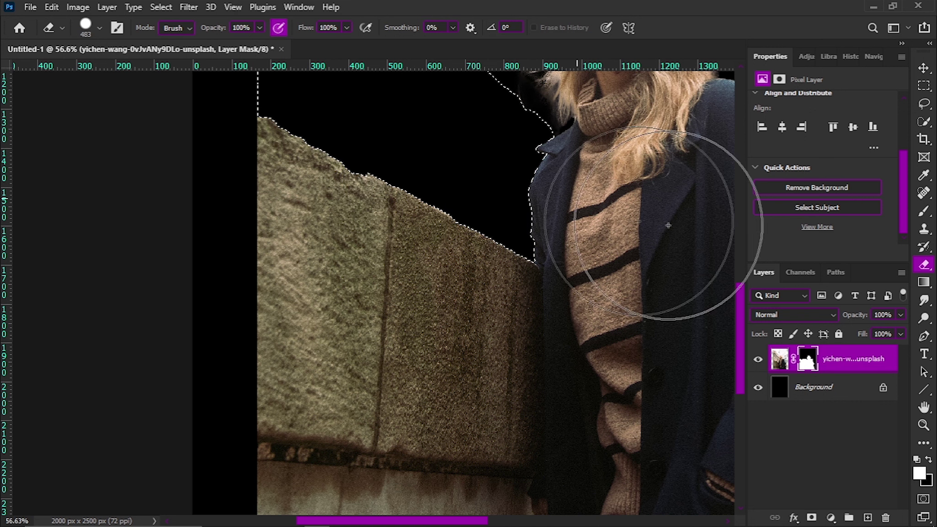
scroll(398, 341, "down", 3)
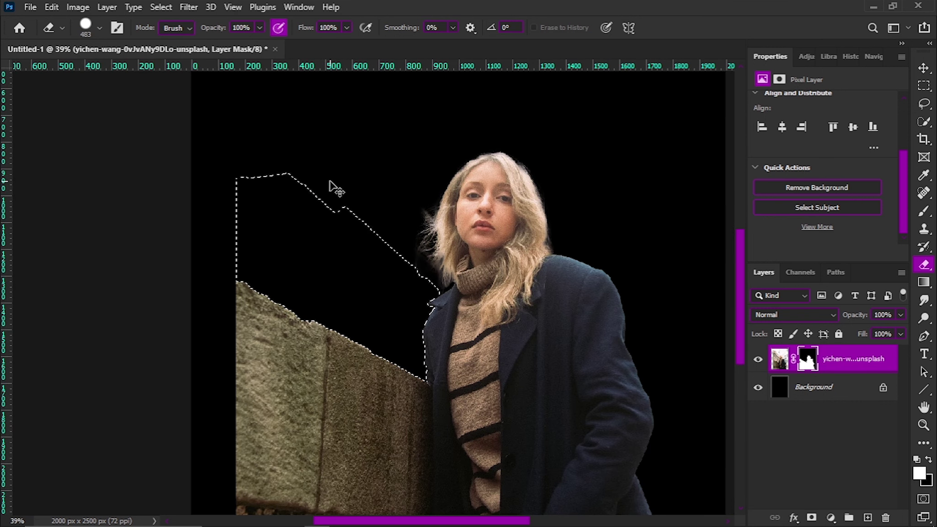
key("ctrl+d")
scroll(439, 271, "down", 1)
left_click_drag(496, 327, 524, 380)
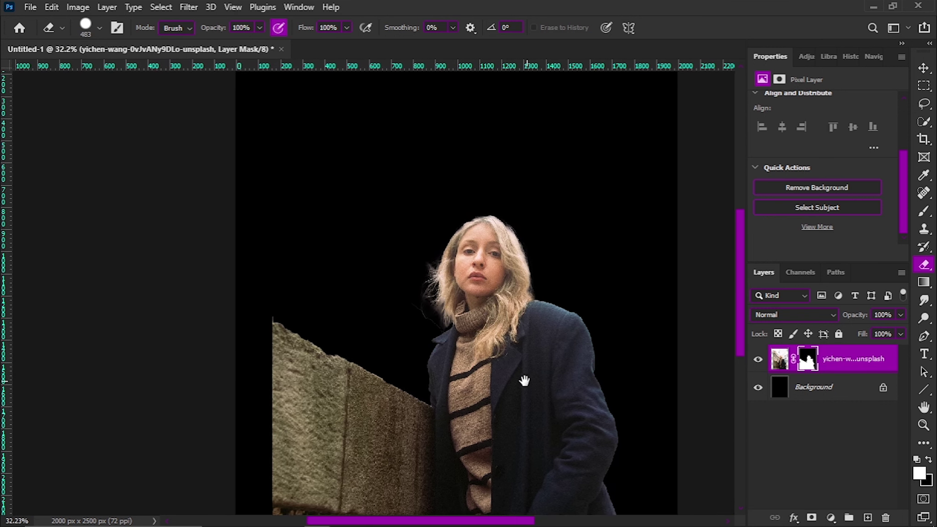
scroll(533, 346, "down", 1)
scroll(548, 262, "down", 1)
Enlarge the woman's layer to 106.54%, shifting it up and left.
key("v")
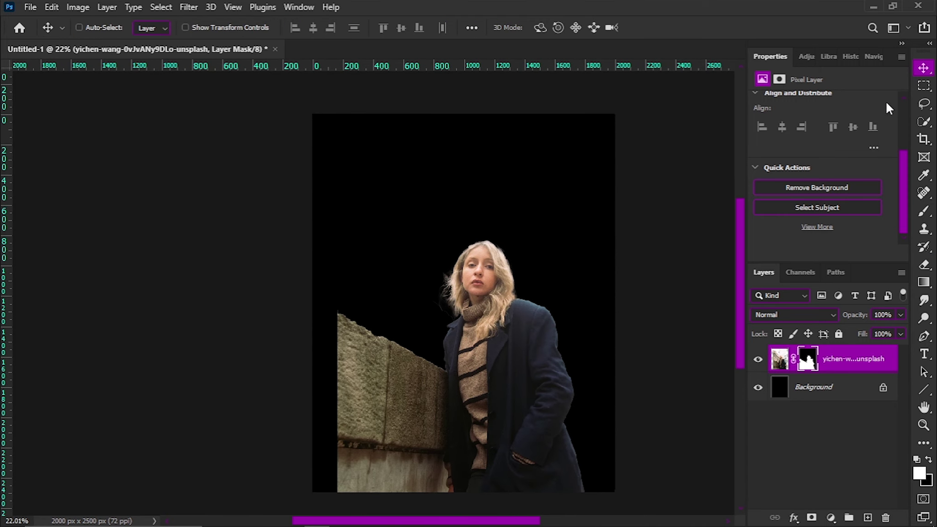
key("ctrl+t")
scroll(521, 109, "down", 1)
left_click_drag(584, 457, 601, 462)
left_click_drag(549, 413, 539, 406)
left_click(678, 29)
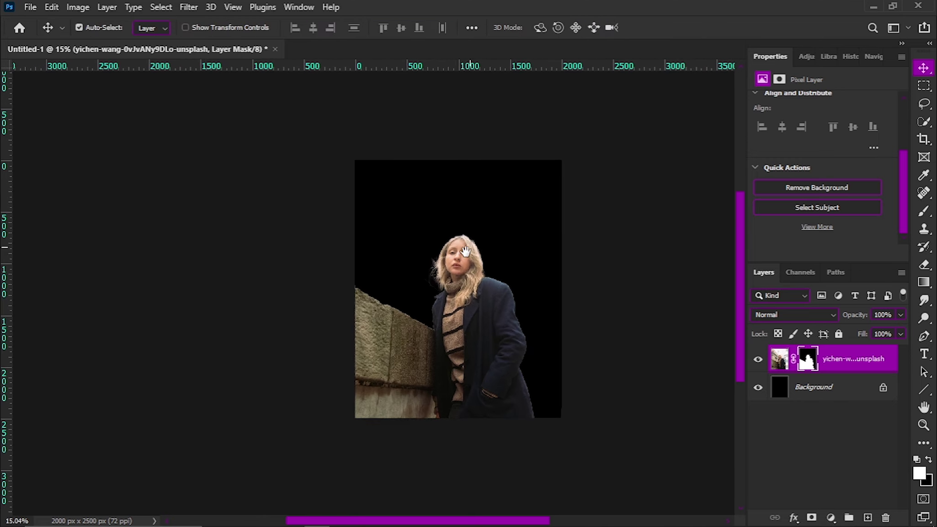
Scale the teal neon building photo to fill the canvas and place it below the woman.
left_click_drag(535, 428, 556, 458)
left_click_drag(531, 381, 532, 380)
left_click(680, 27)
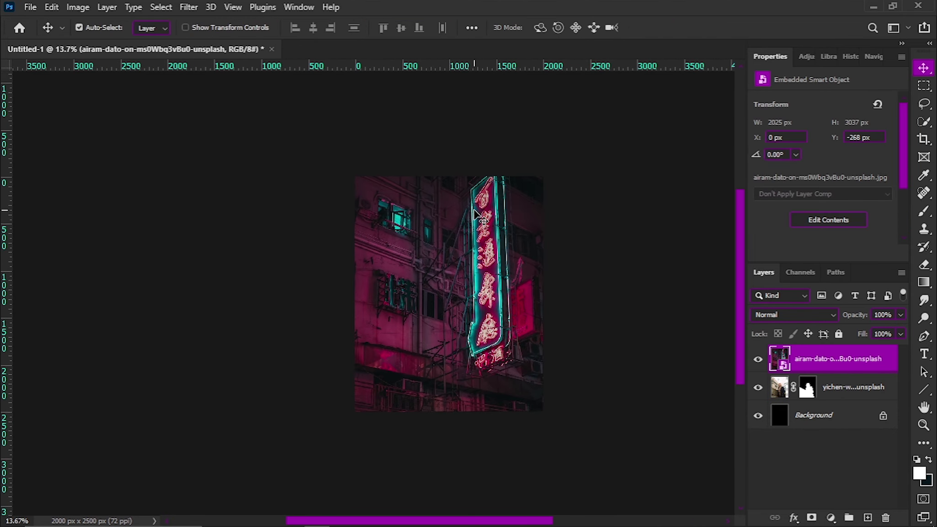
left_click_drag(828, 391, 828, 392)
scroll(498, 272, "up", 5, "alt")
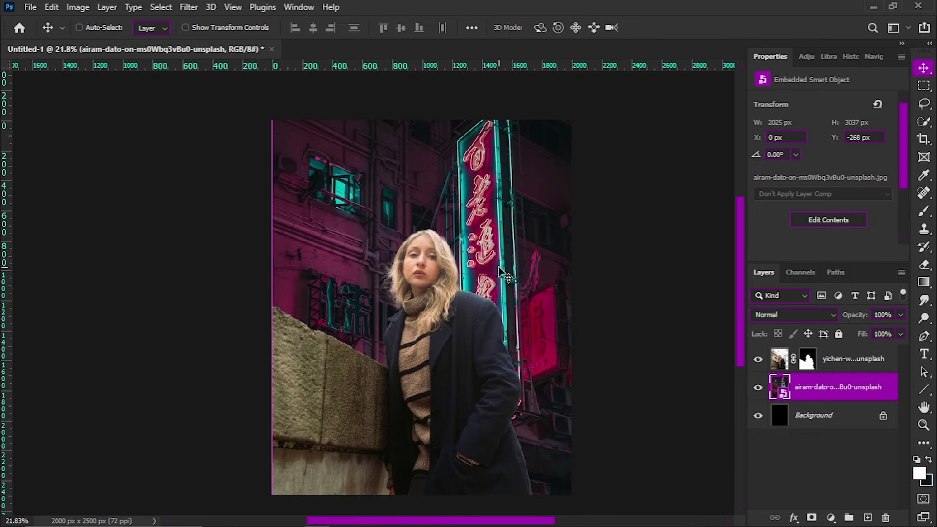
Stretch the neon building photo wider to the left.
key("ctrl+t")
scroll(511, 256, "down", 3, "alt")
right_click(511, 255)
left_click(559, 508)
right_click(514, 255)
left_click(559, 507)
scroll(453, 327, "up", 3, "alt")
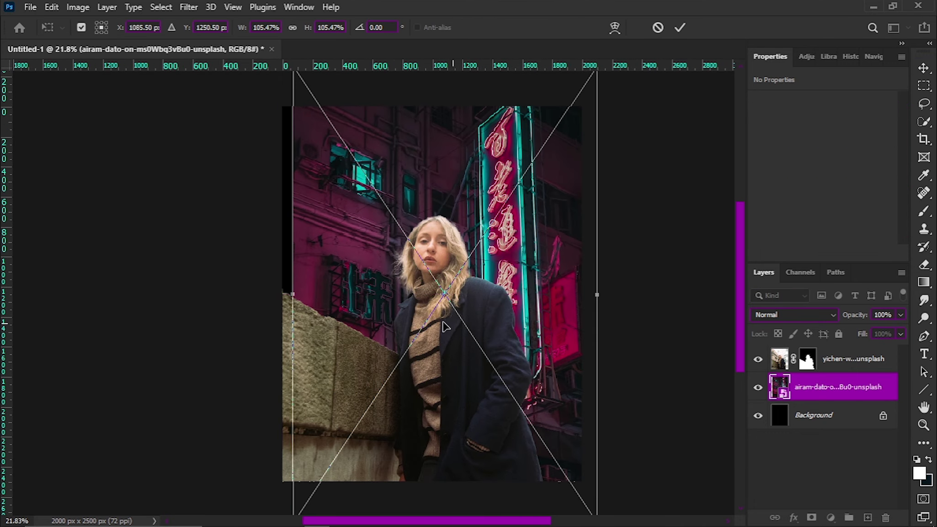
left_click_drag(294, 294, 279, 293)
left_click(679, 28)
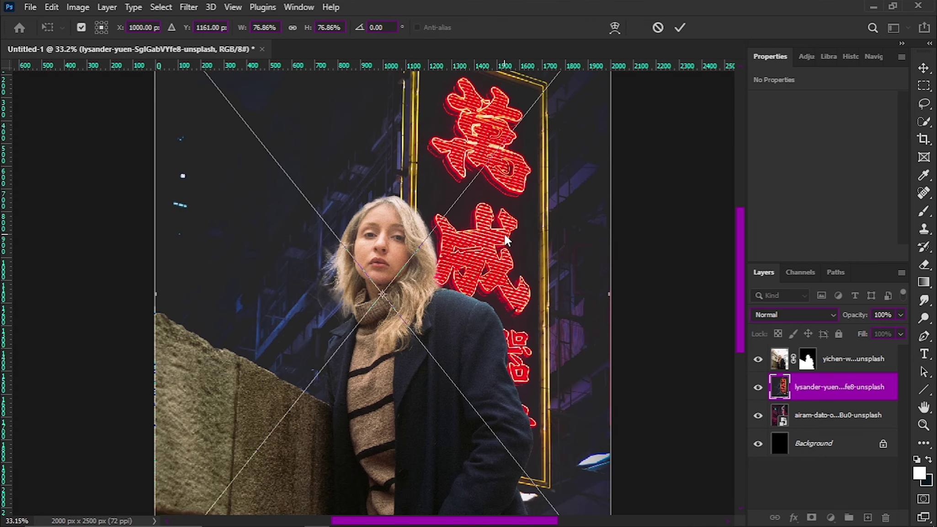
Flip the red neon sign photo horizontally and move it left and down.
right_click(504, 235)
scroll(397, 305, "down", 5, "alt")
right_click(459, 256)
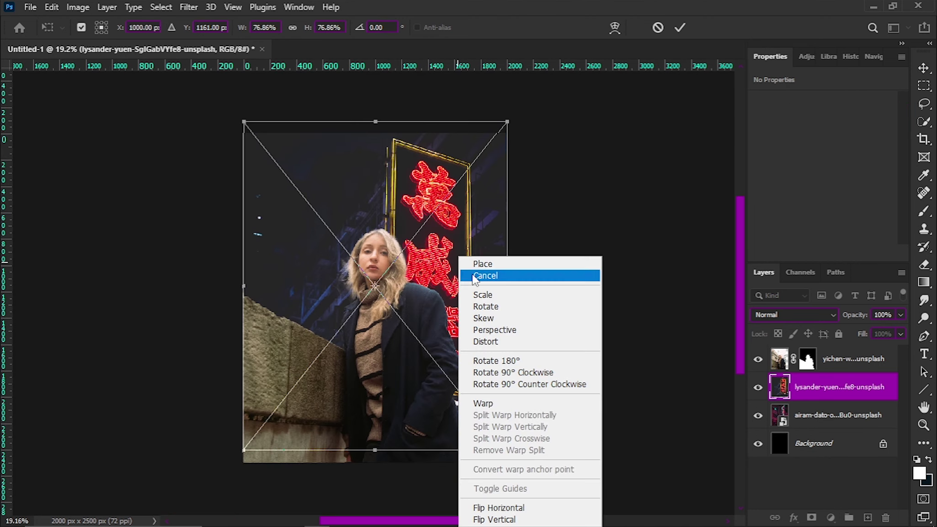
left_click(489, 507)
mouse_move(434, 275)
left_mouse_down()
mouse_move(427, 283)
mouse_move(425, 272)
left_mouse_up()
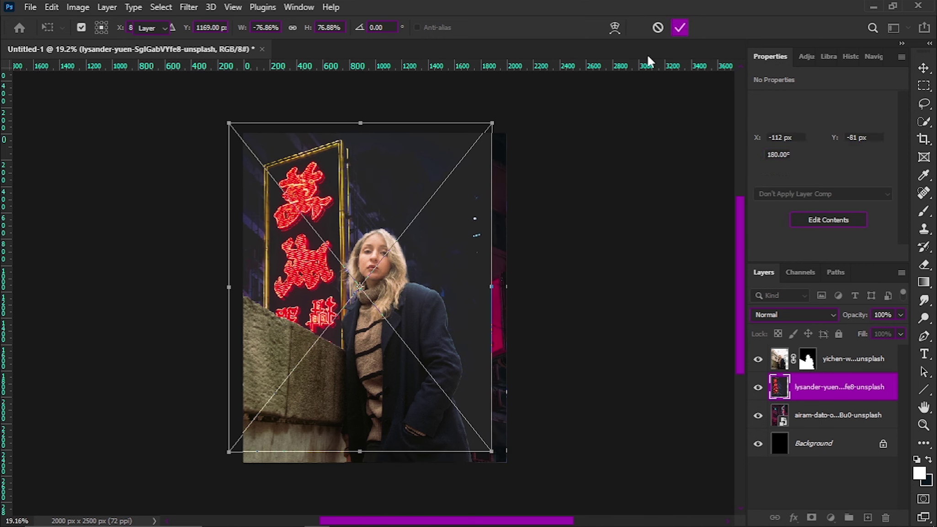
left_click(679, 28)
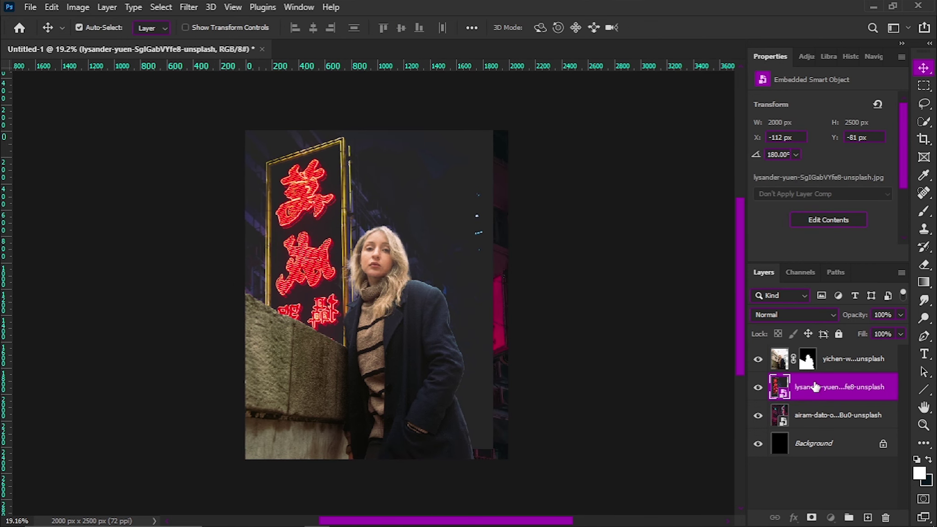
Add a layer mask to the red sign layer and ready the Eraser.
left_click(811, 517)
key("e")
right_click(439, 243)
Erase the red sign's mask to reveal the teal and pink neon sign on the right.
left_click(482, 214)
mouse_move(482, 214)
left_mouse_down()
mouse_move(461, 335)
mouse_move(466, 402)
left_mouse_up()
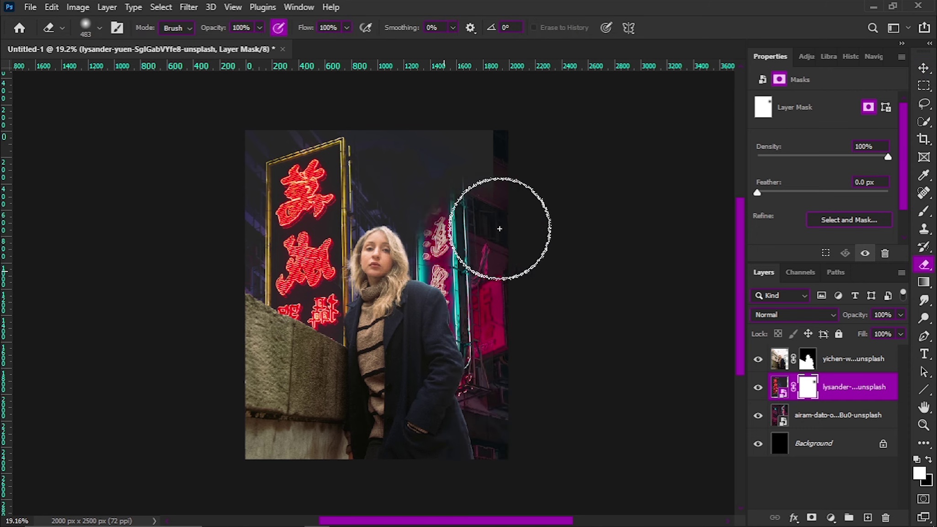
left_click_drag(490, 224, 468, 173)
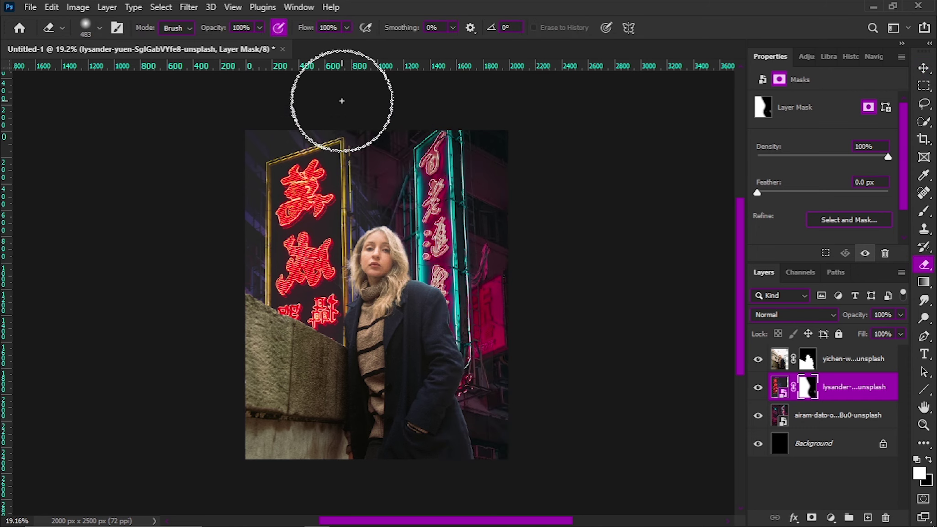
scroll(376, 157, "up", 2)
scroll(376, 157, "up", 1)
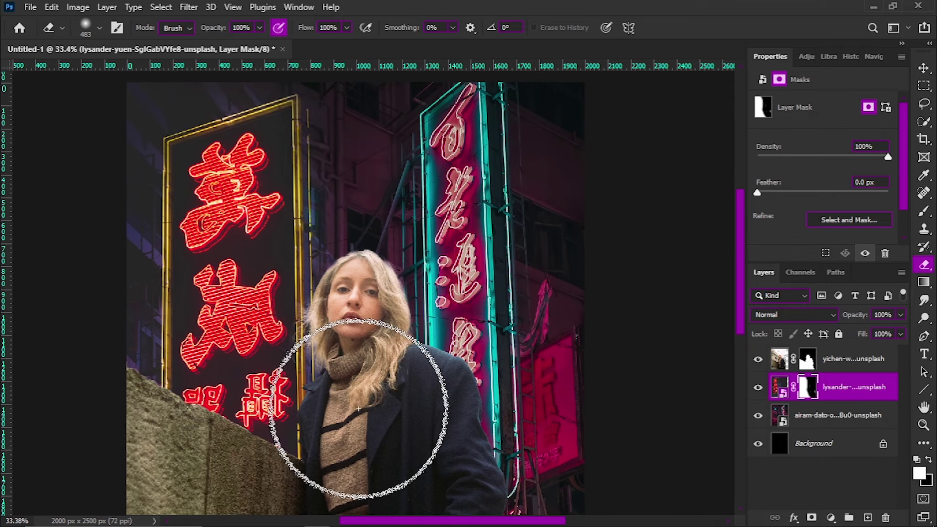
scroll(366, 503, "down", 1)
scroll(377, 293, "down", 1)
Erase a small patch of mask beside the red sign's yellow frame.
left_click_drag(272, 309, 261, 286)
scroll(345, 209, "up", 2)
scroll(397, 230, "up", 2)
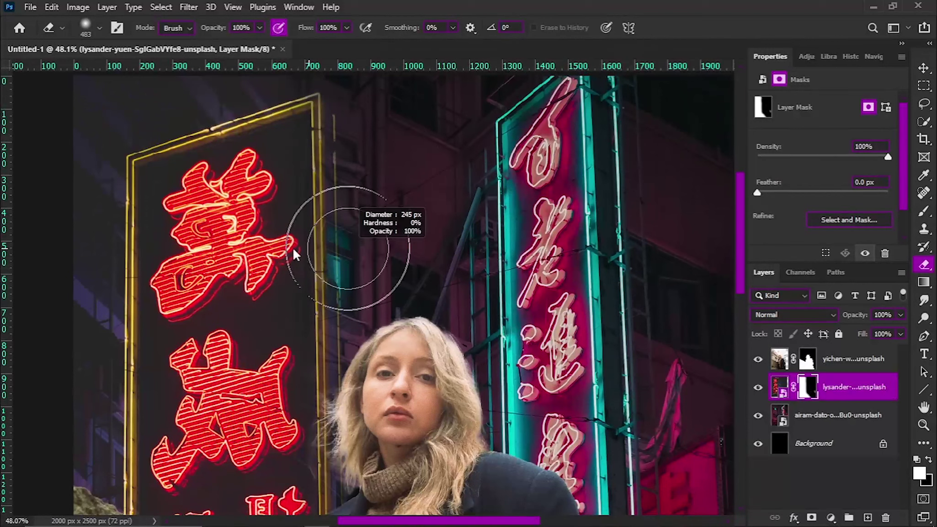
left_click_drag(370, 319, 387, 263)
right_click(384, 275)
left_click(302, 190)
scroll(307, 196, "up", 2)
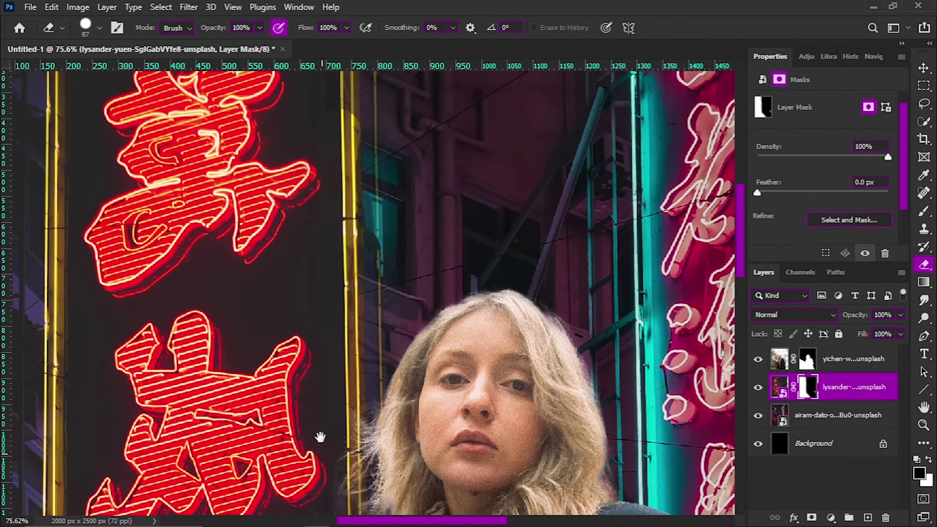
Pan and zoom to view the woman's face together with both neon signs.
left_click_drag(320, 436, 314, 304)
scroll(320, 342, "up", 5)
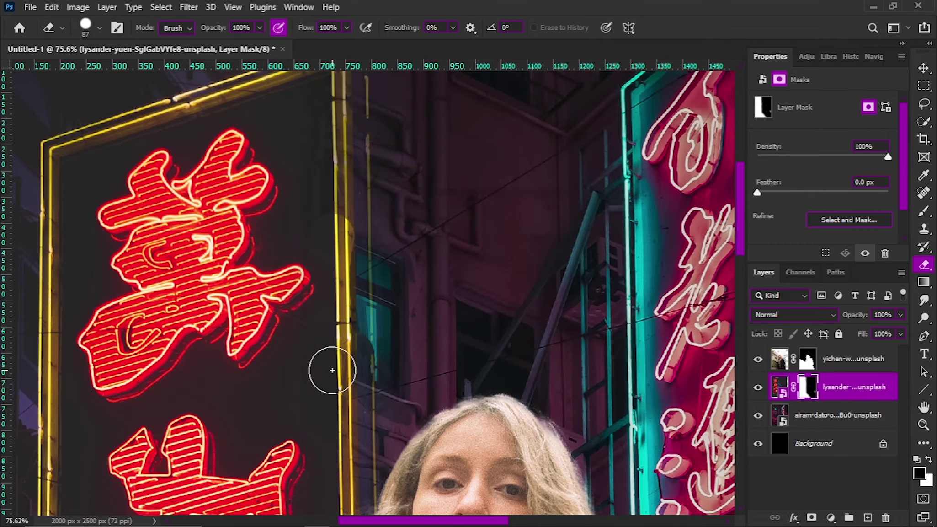
left_click_drag(321, 144, 296, 271)
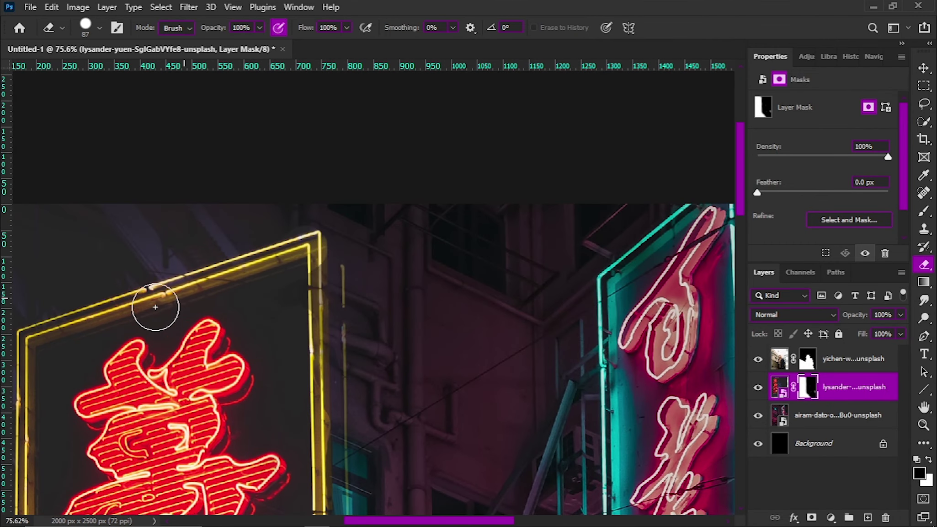
left_click_drag(297, 409, 298, 297)
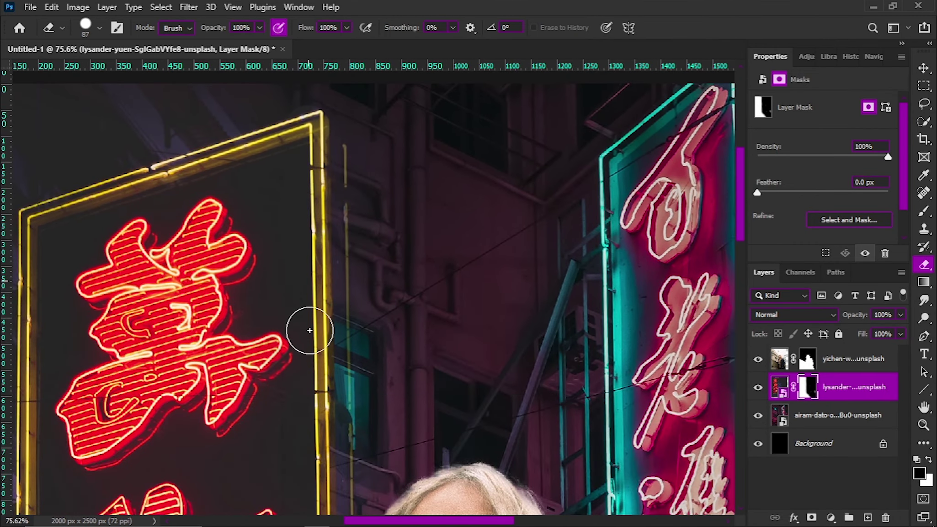
left_click_drag(304, 448, 292, 213)
scroll(303, 398, "down", 3)
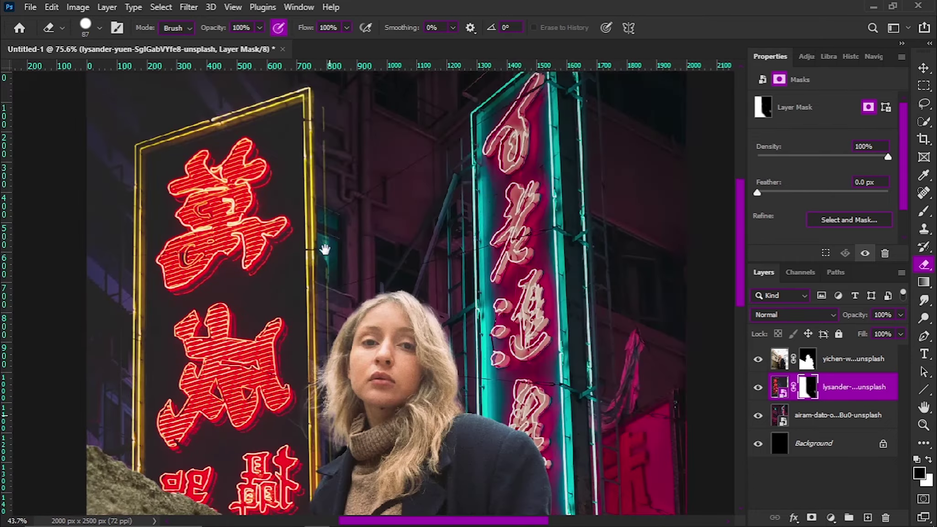
left_click_drag(324, 309, 324, 332)
scroll(293, 185, "up", 3)
scroll(293, 185, "up", 2)
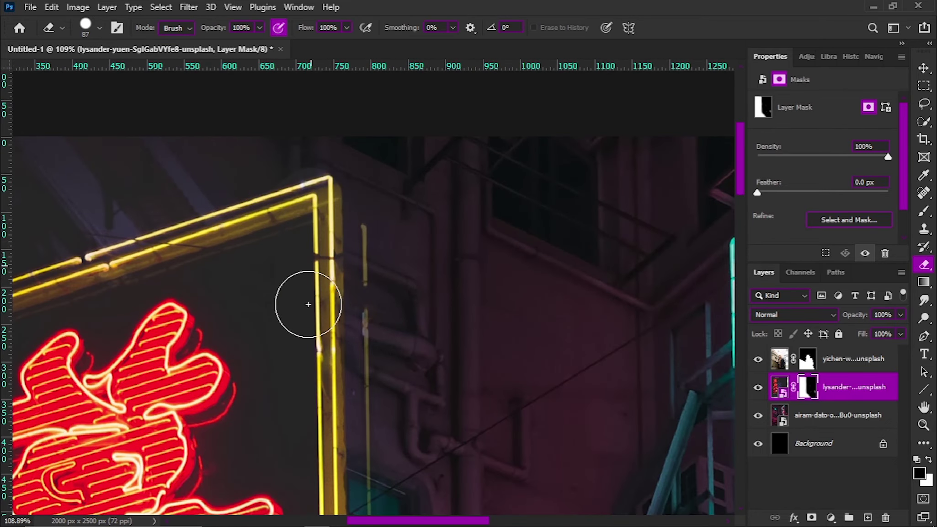
scroll(309, 372, "down", 5)
scroll(262, 271, "down", 4)
Lower the brush flow to 25% and select the woman's layer.
key("shift+2")
key("shift+5")
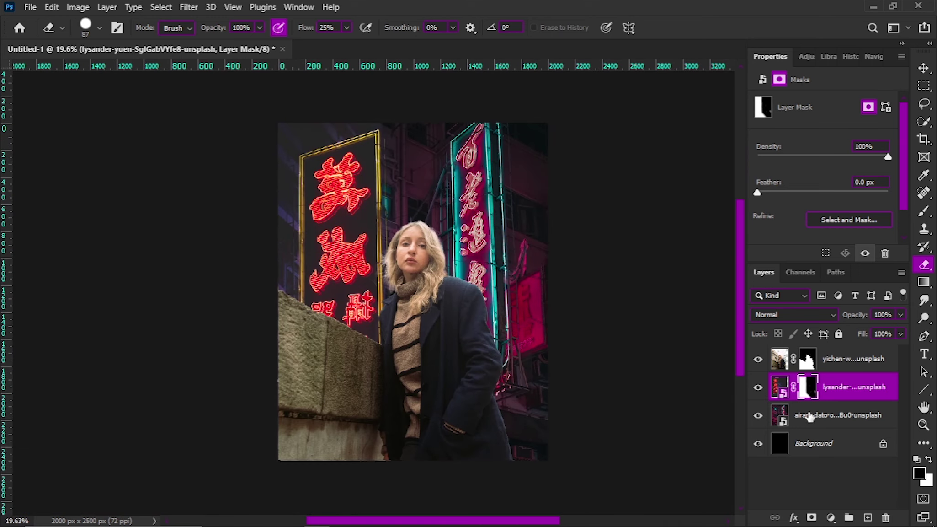
left_click(850, 358)
Add an Exposure adjustment for the woman, darkened to -3.32.
left_click(807, 57)
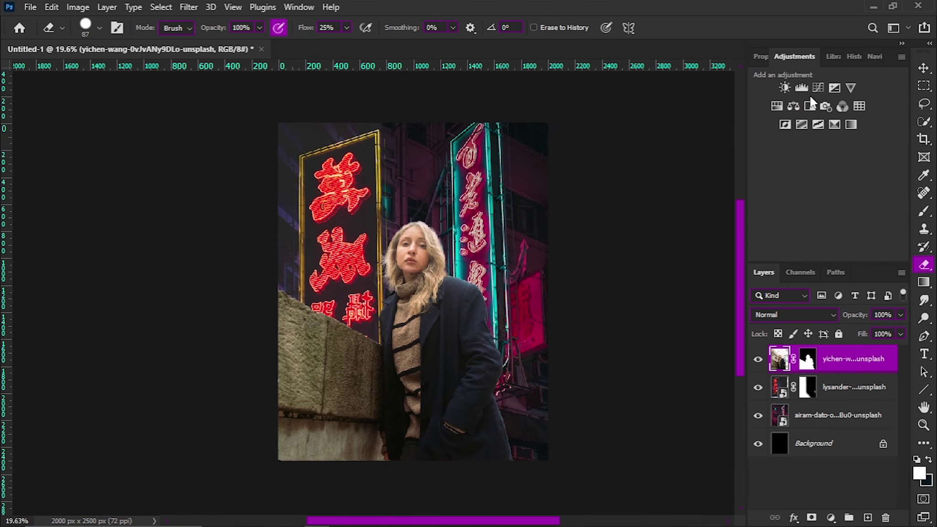
left_click(836, 88)
left_click_drag(823, 136, 790, 136)
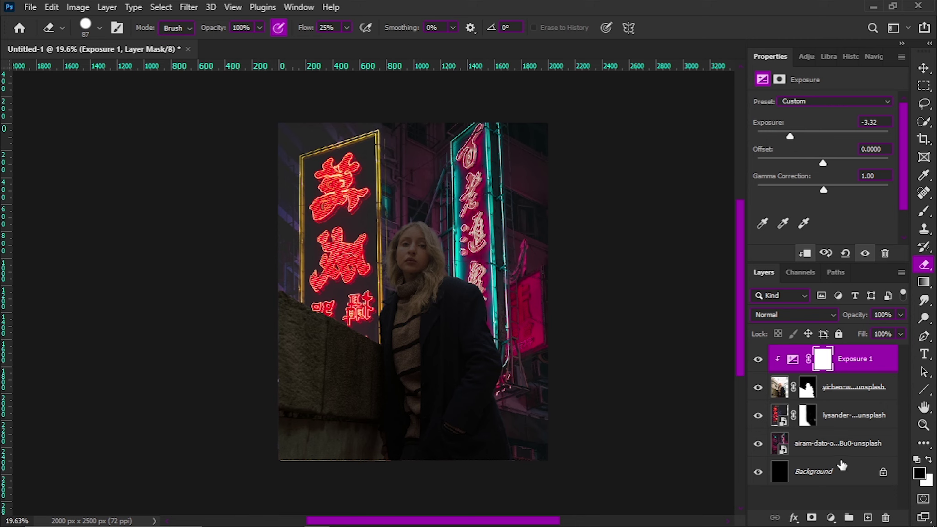
Paint the Exposure mask with a soft brush to restore brightness on her face and hair.
left_click(823, 359)
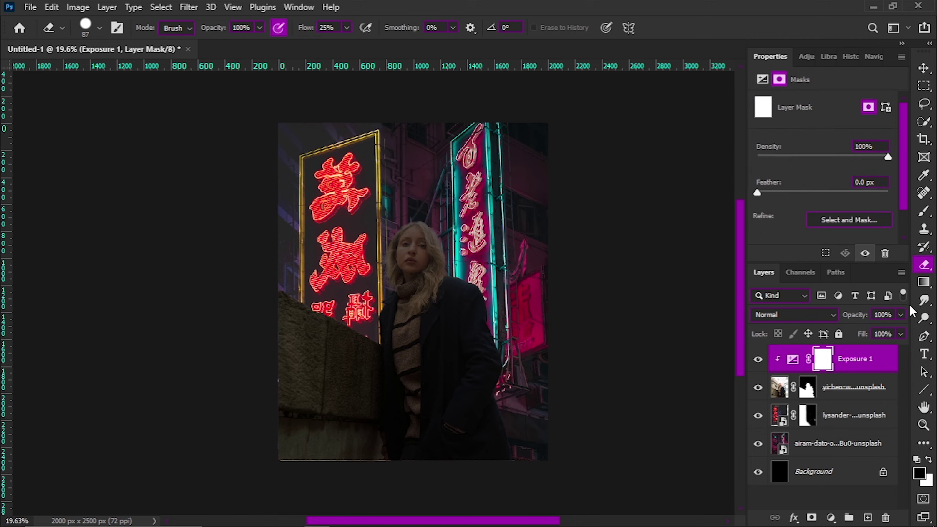
scroll(408, 250, "up", 2)
scroll(424, 230, "up", 4)
scroll(514, 250, "up", 2)
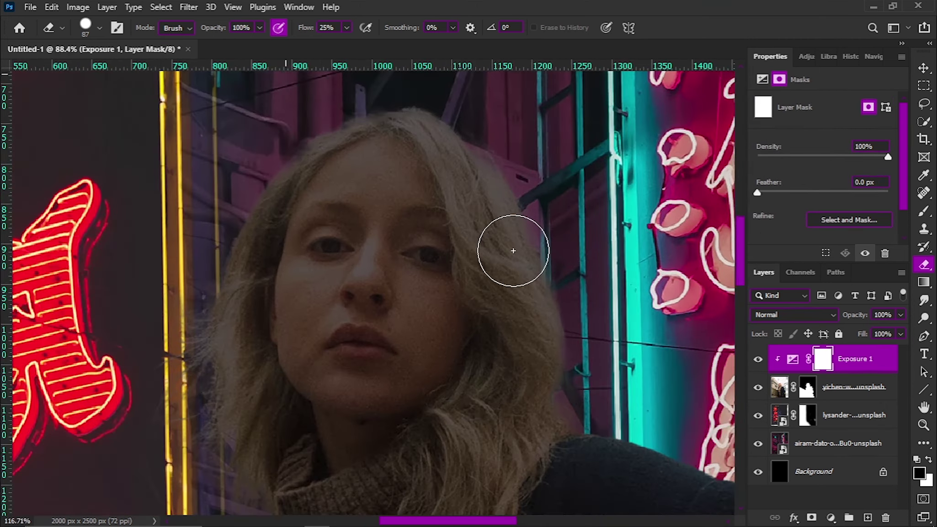
scroll(564, 245, "down", 8)
scroll(450, 220, "down", 3)
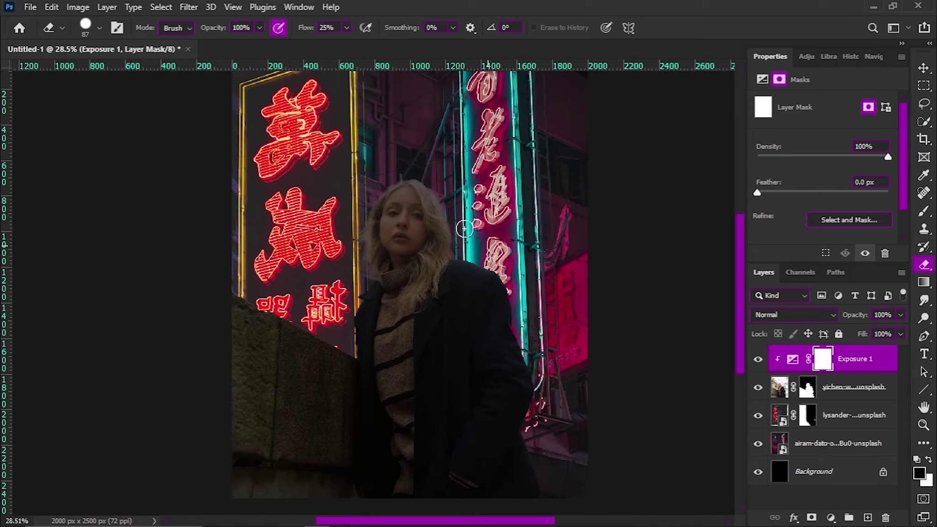
scroll(457, 220, "down", 1)
left_click(892, 363)
scroll(328, 230, "up", 3)
scroll(328, 229, "up", 1)
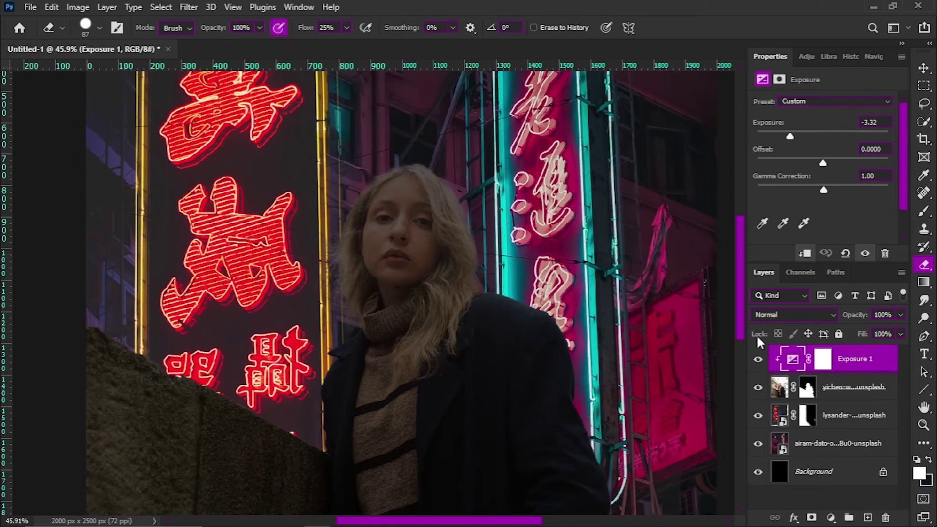
left_click(823, 359)
scroll(469, 194, "up", 2)
scroll(469, 194, "up", 1)
right_click(474, 152)
scroll(462, 198, "up", 2)
key("x")
mouse_move(399, 247)
left_mouse_down()
mouse_move(458, 308)
mouse_move(669, 429)
left_mouse_up()
scroll(418, 247, "up", 3)
scroll(366, 284, "down", 3)
scroll(365, 284, "left", 4)
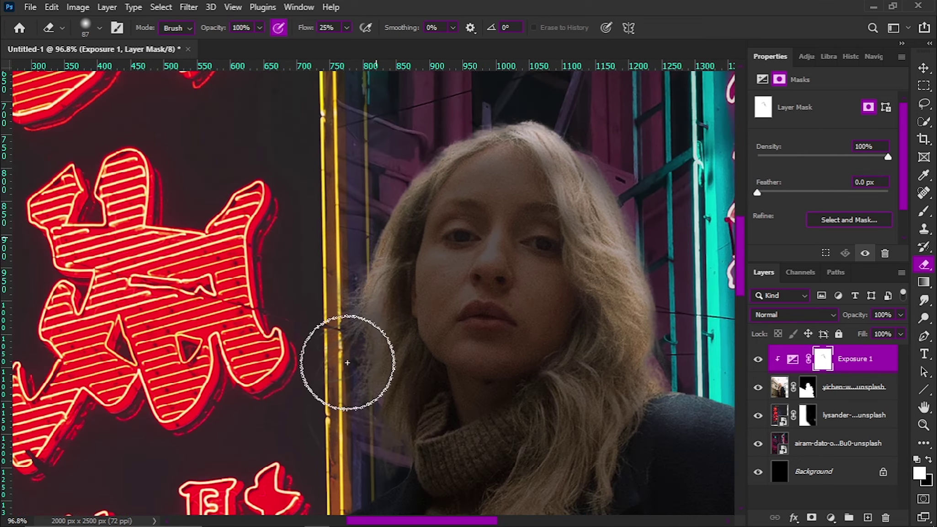
scroll(418, 385, "down", 4)
scroll(418, 385, "left", 2)
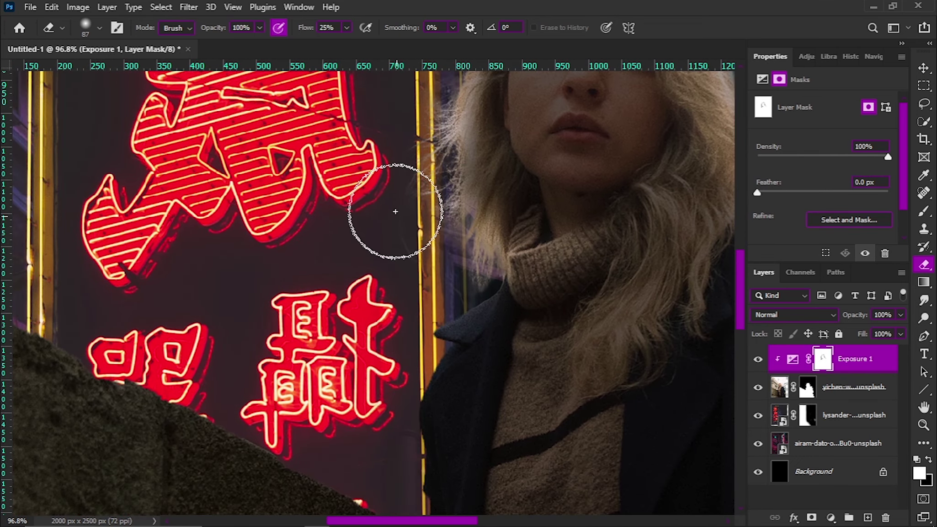
scroll(499, 251, "up", 2)
scroll(498, 251, "right", 2)
scroll(482, 300, "up", 3)
Reset the foreground to black and zoom around the canvas to review the Exposure mask.
key("x")
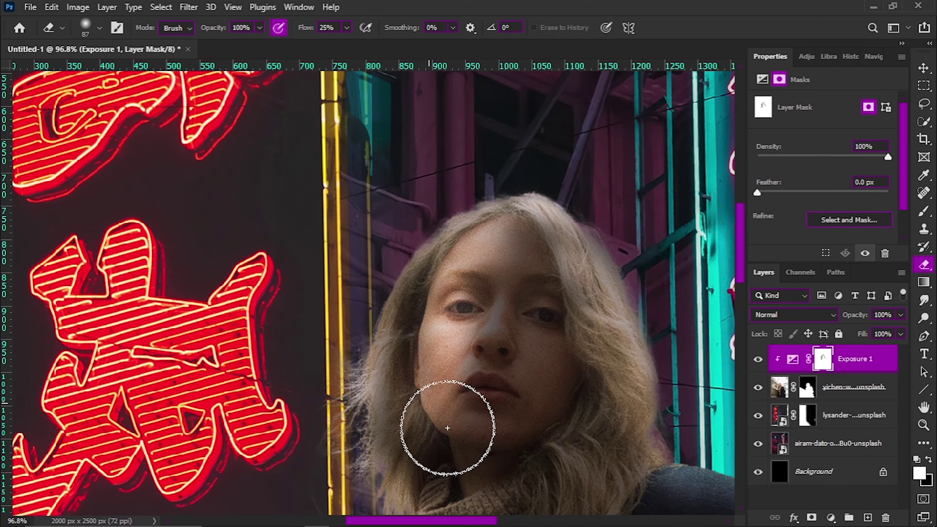
scroll(397, 313, "up", 3)
scroll(428, 272, "left", 2)
scroll(380, 237, "down", 3)
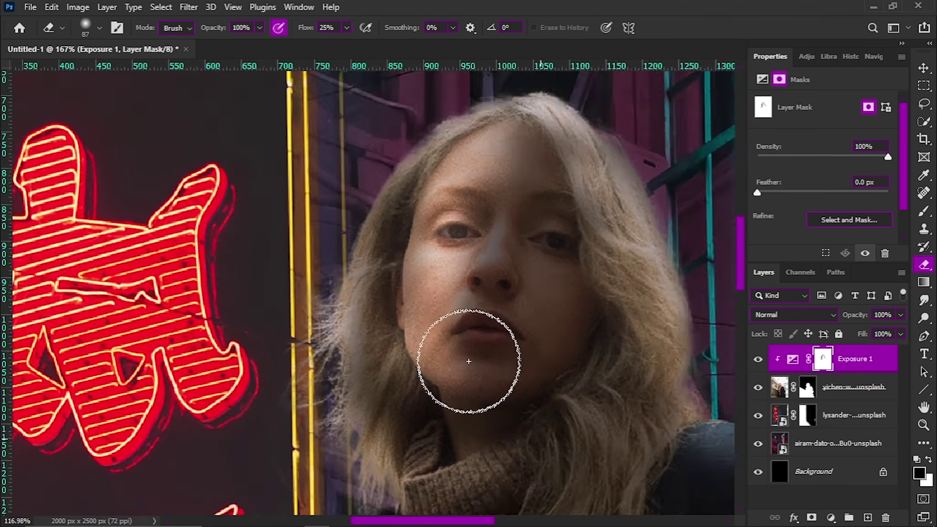
scroll(457, 205, "up", 3)
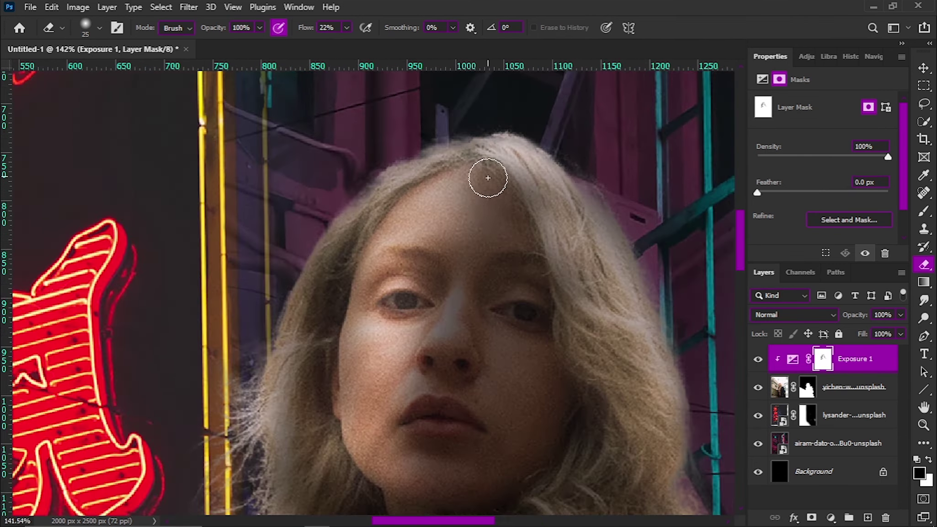
scroll(487, 178, "down", 3)
scroll(422, 183, "up", 3)
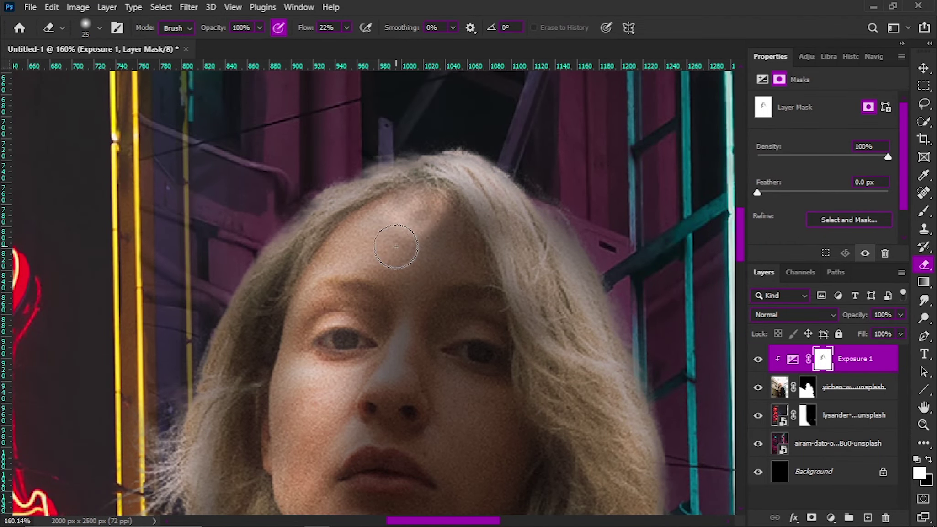
scroll(405, 267, "down", 1)
scroll(444, 273, "down", 3)
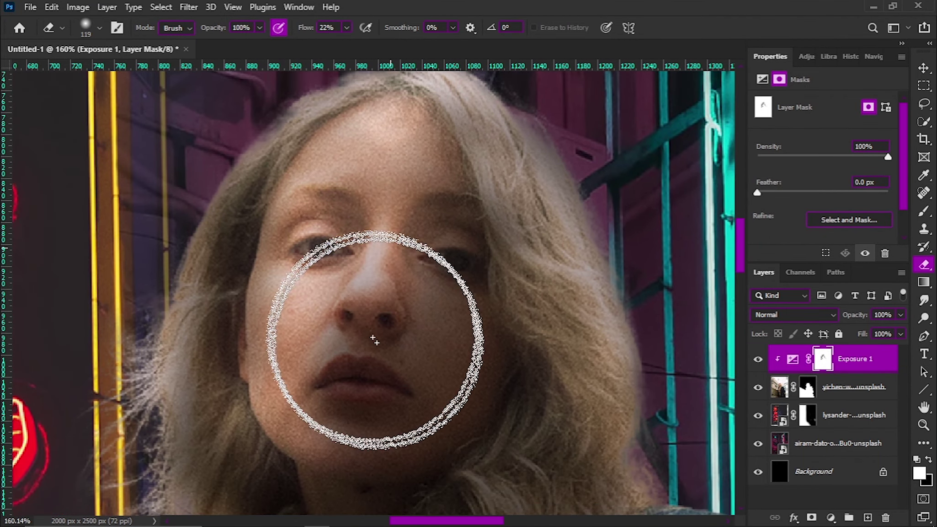
scroll(373, 339, "down", 2)
scroll(404, 281, "right", 2)
scroll(323, 208, "down", 2)
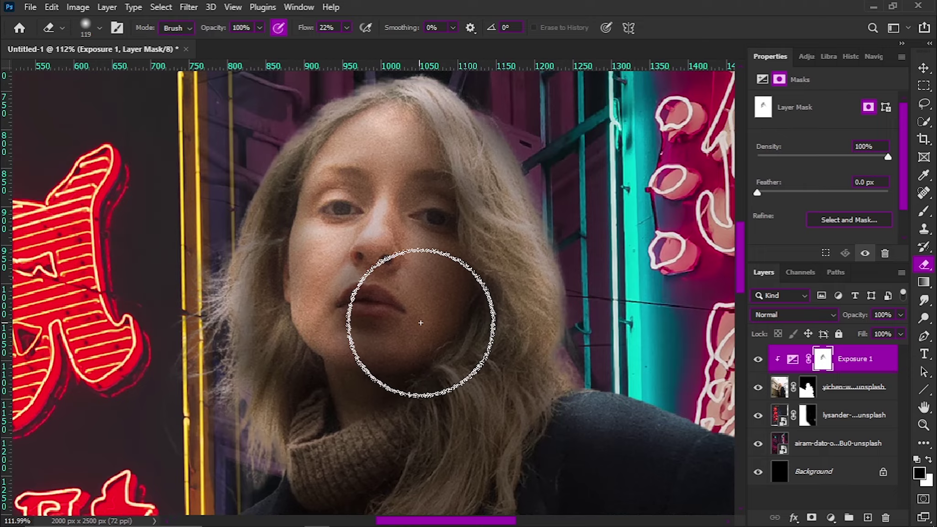
scroll(446, 275, "down", 3)
scroll(343, 255, "up", 3)
scroll(342, 254, "down", 3)
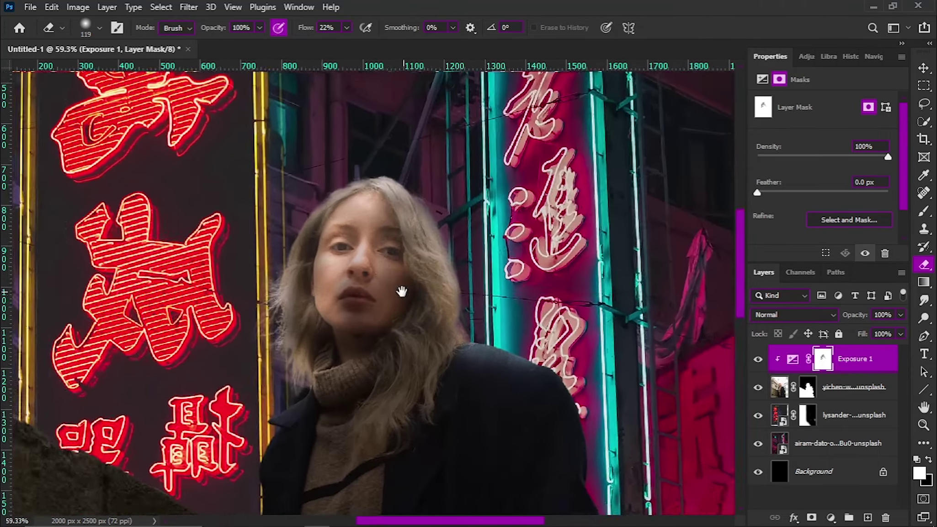
scroll(525, 360, "down", 3)
scroll(487, 287, "right", 2)
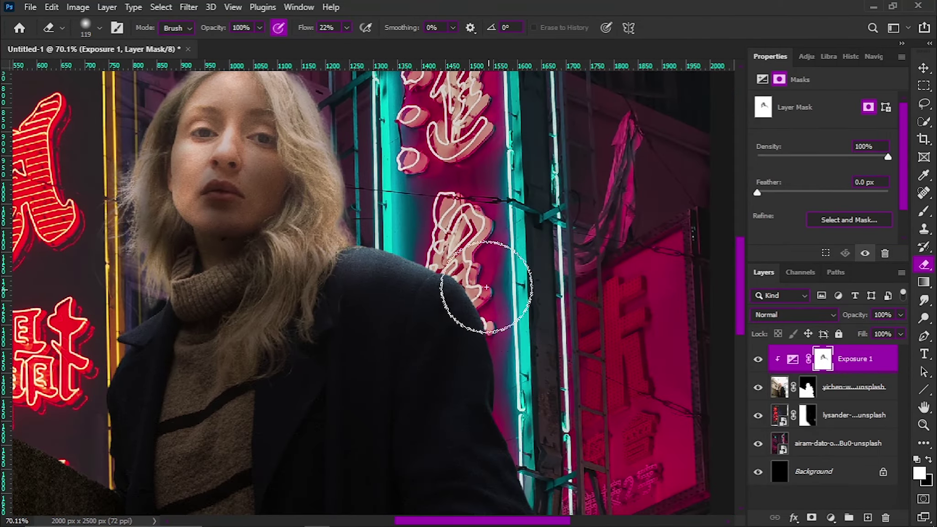
scroll(443, 267, "down", 3)
scroll(571, 309, "down", 2)
scroll(623, 414, "up", 3)
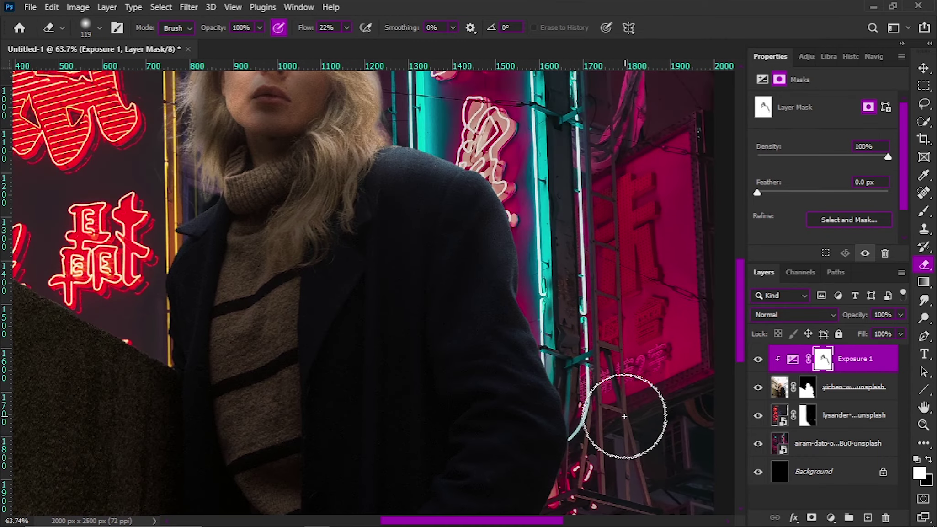
scroll(409, 224, "down", 5)
scroll(512, 439, "up", 5)
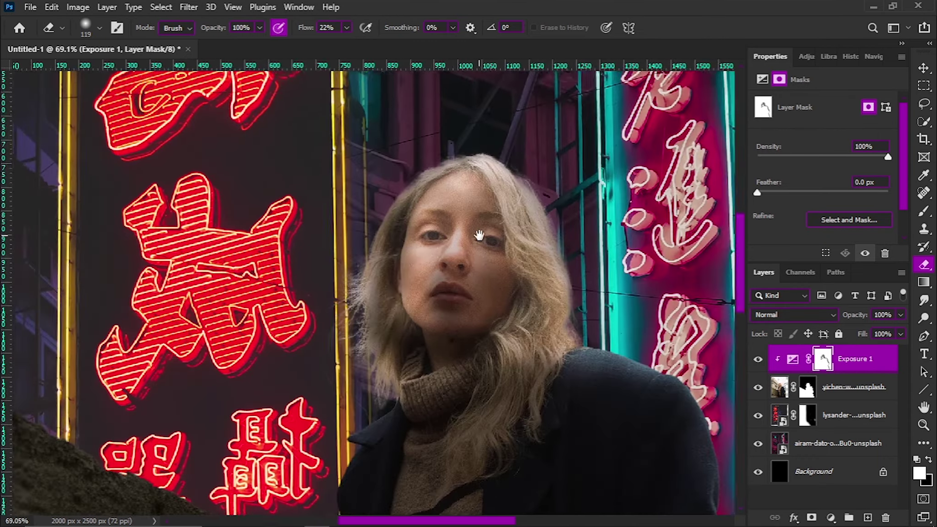
scroll(418, 255, "up", 4)
scroll(447, 326, "down", 4)
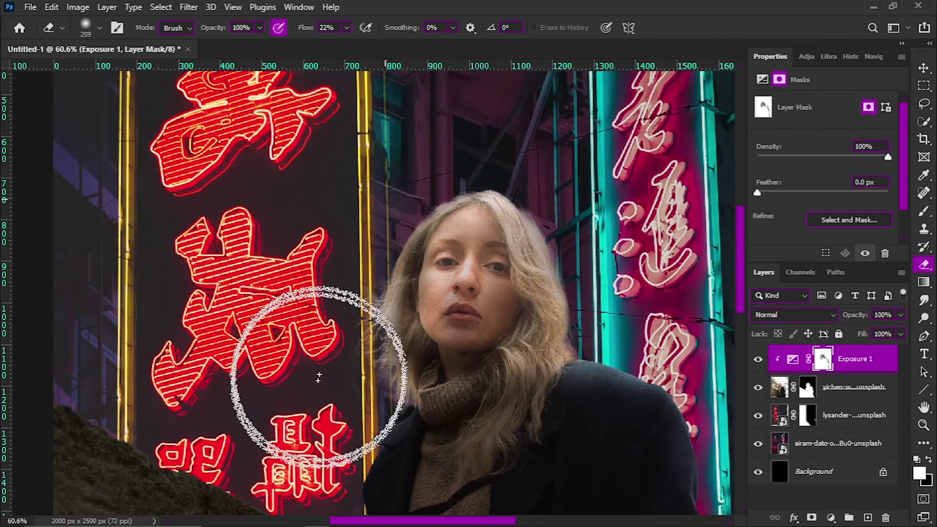
scroll(397, 272, "up", 3)
scroll(472, 314, "up", 2)
scroll(405, 373, "up", 2)
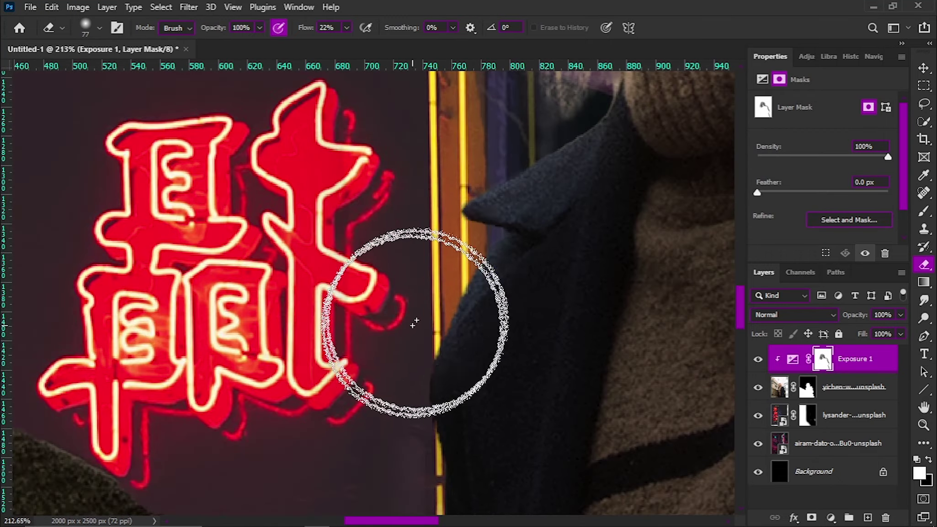
scroll(439, 418, "down", 5)
scroll(320, 320, "left", 5)
scroll(487, 405, "left", 5)
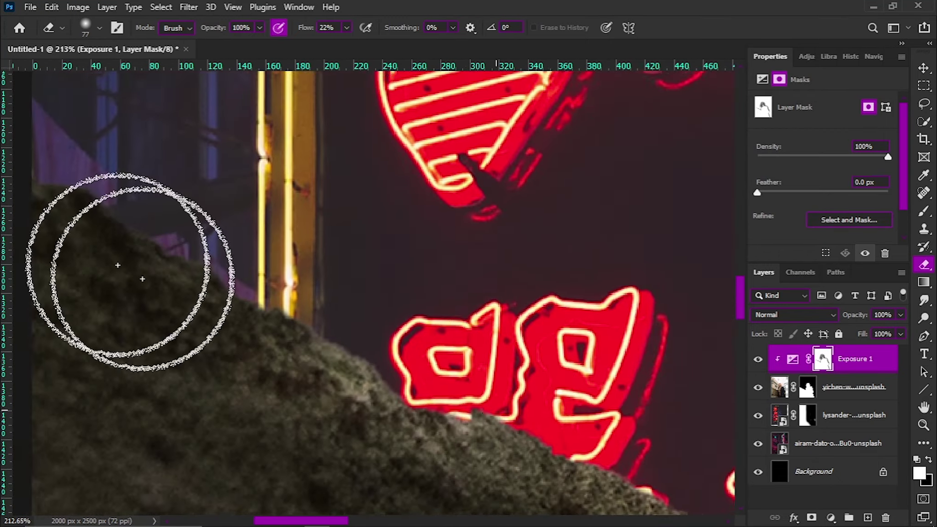
scroll(251, 314, "down", 2)
scroll(320, 297, "down", 3)
scroll(366, 283, "down", 2)
scroll(385, 279, "down", 1)
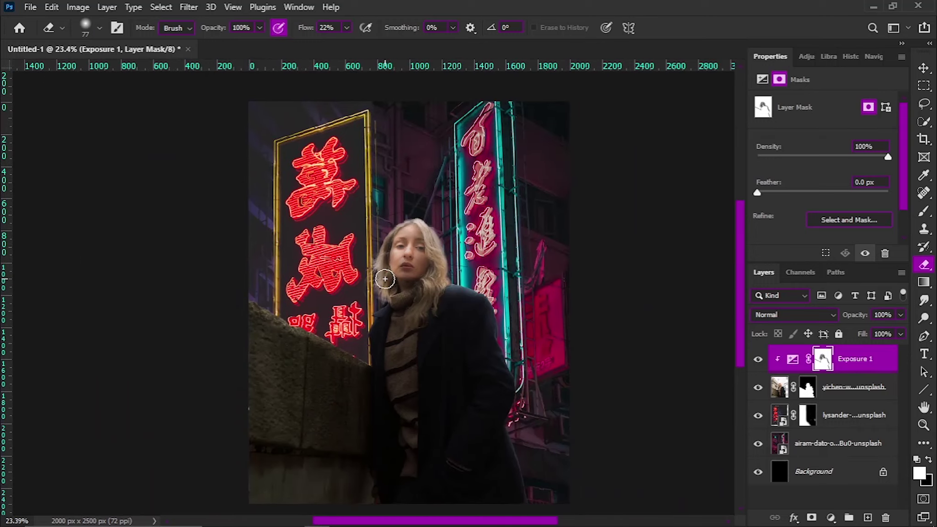
scroll(385, 279, "down", 1)
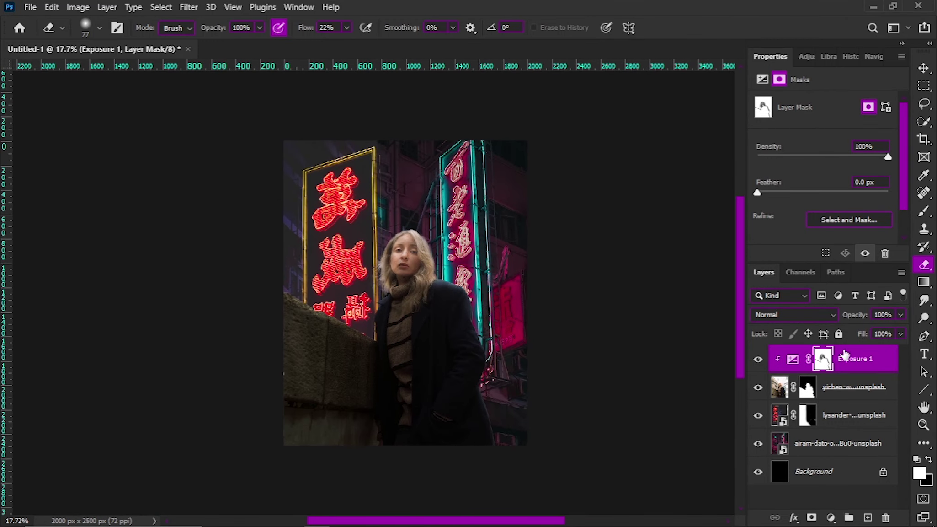
scroll(399, 254, "up", 1)
scroll(399, 253, "up", 3)
scroll(399, 253, "up", 1)
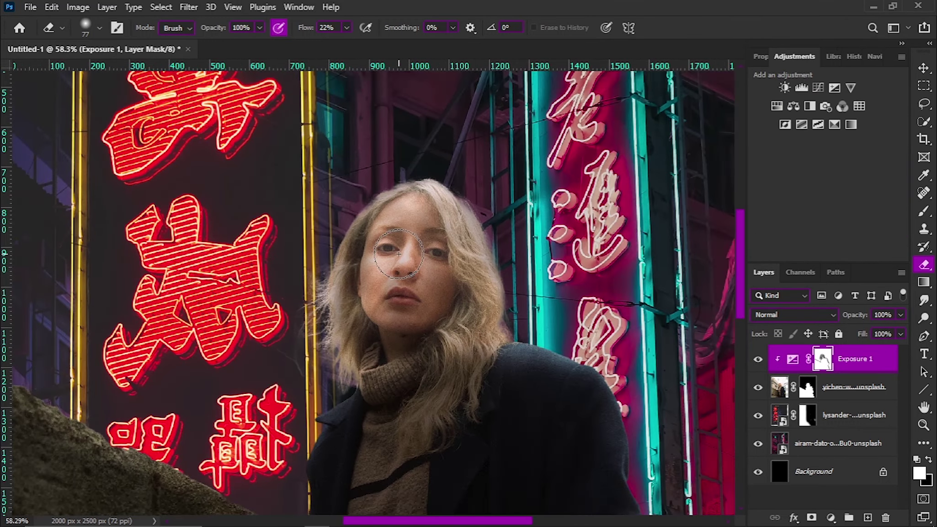
left_click(831, 517)
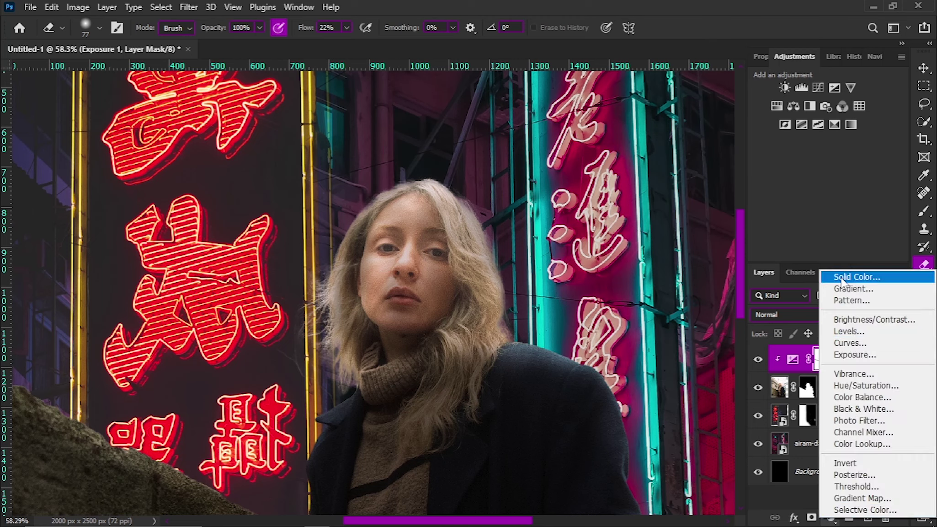
Add a Solid Color fill layer set to red, with its mask inverted.
left_click(795, 274)
left_click(880, 168)
key("ctrl+i")
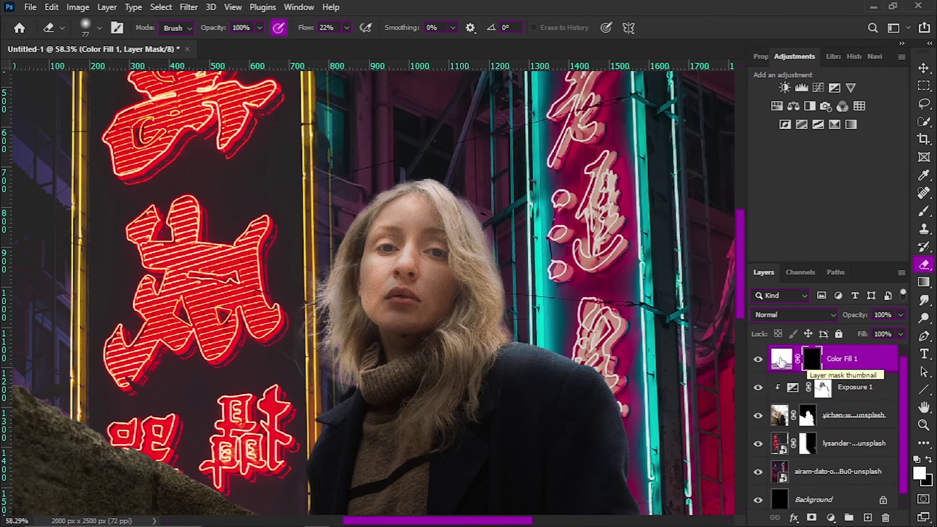
double_click(782, 358)
left_click(878, 169)
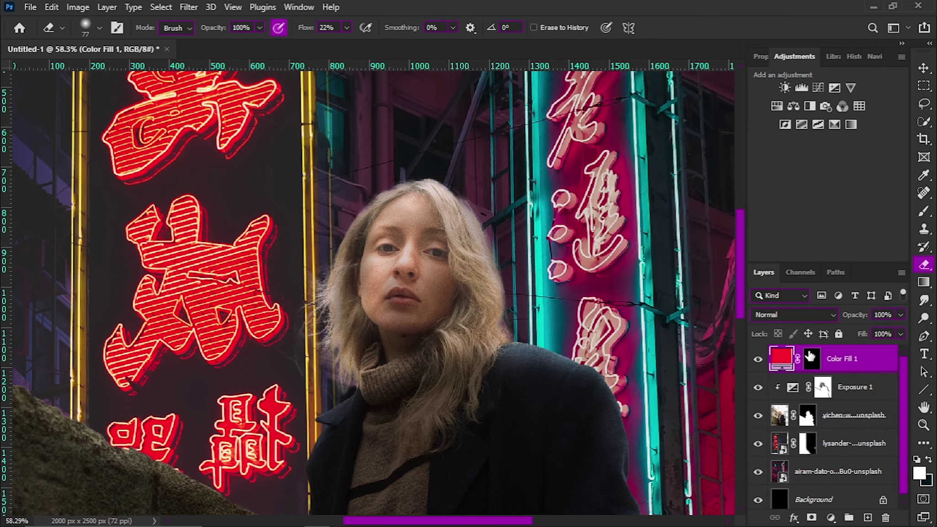
Set the red fill to Linear Dodge (Add), clip it to the woman, and revert its mask to white.
left_click(794, 315)
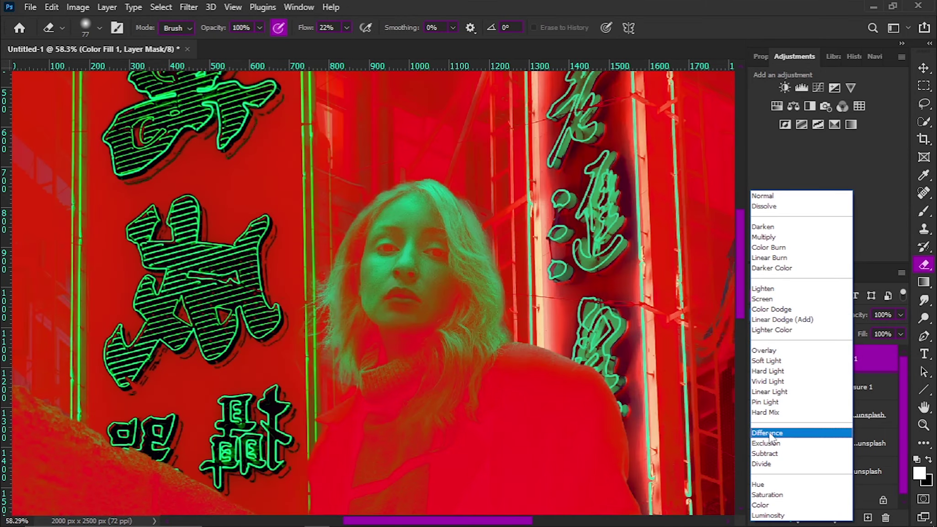
left_click(782, 320)
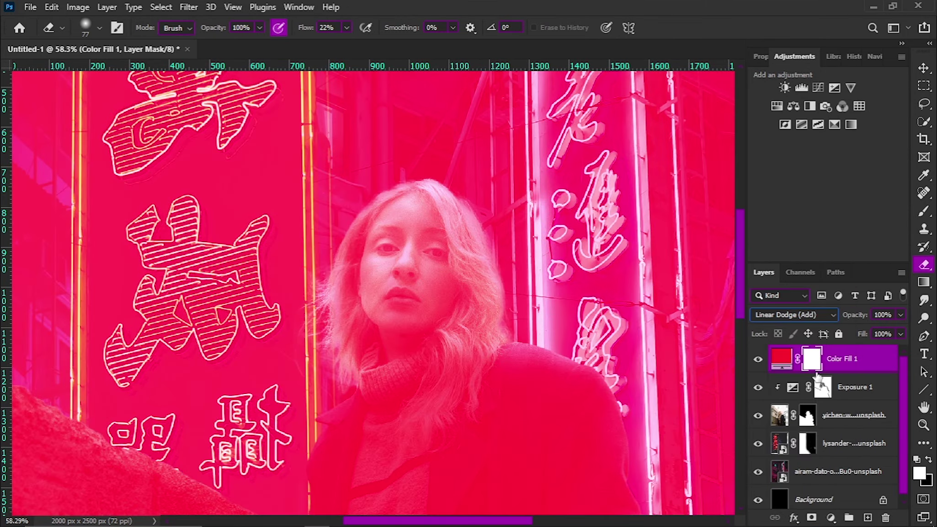
key("ctrl+i")
scroll(392, 267, "up", 2)
scroll(387, 247, "up", 2)
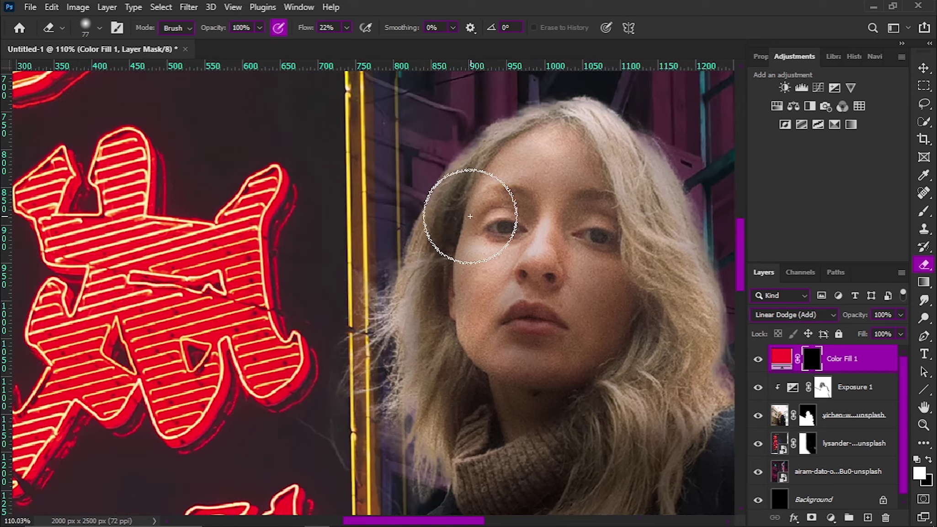
left_click_drag(473, 226, 480, 128)
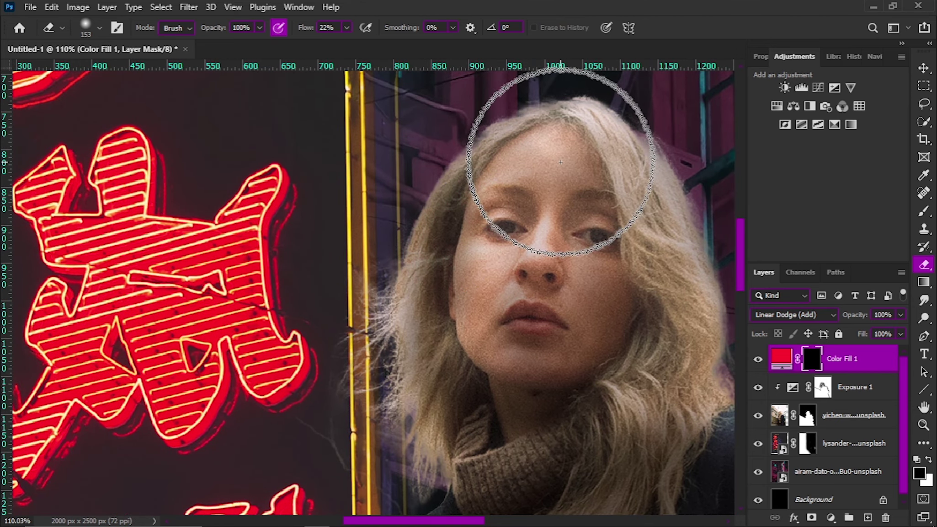
scroll(434, 229, "down", 3)
scroll(241, 323, "down", 2)
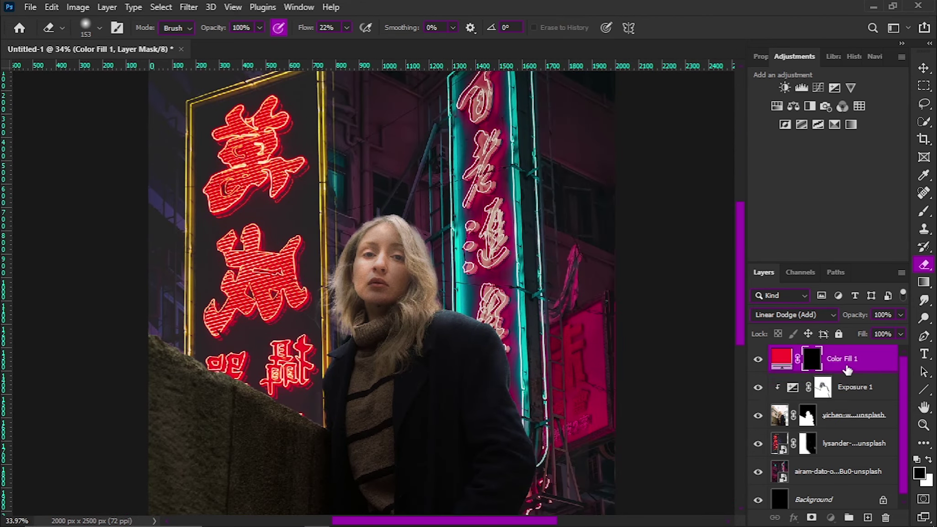
key("ctrl+alt+g")
key("ctrl+i")
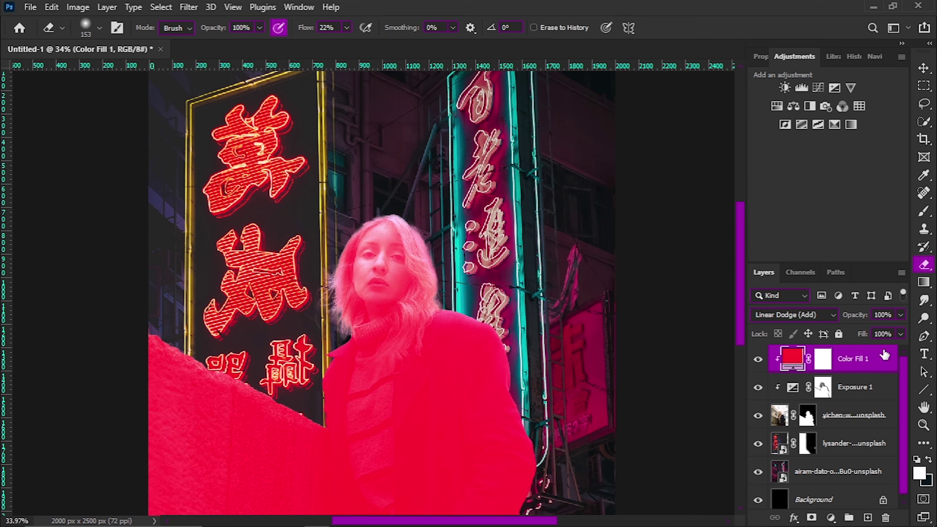
Split the Blend If Underlying Layer black slider on Color Fill 1 so red hits only brighter tones.
double_click(885, 354)
mouse_move(594, 282)
left_mouse_down()
mouse_move(666, 281)
mouse_move(603, 281)
left_mouse_up()
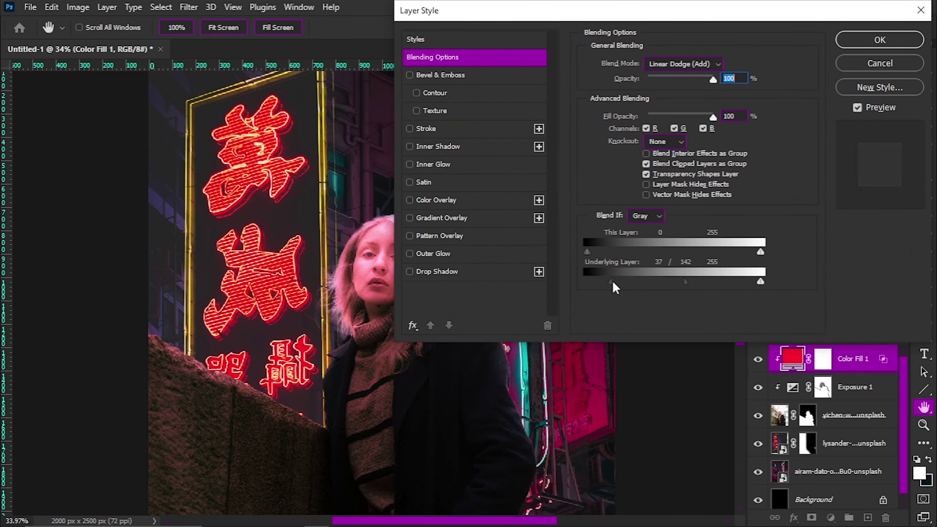
left_click_drag(680, 281, 637, 280)
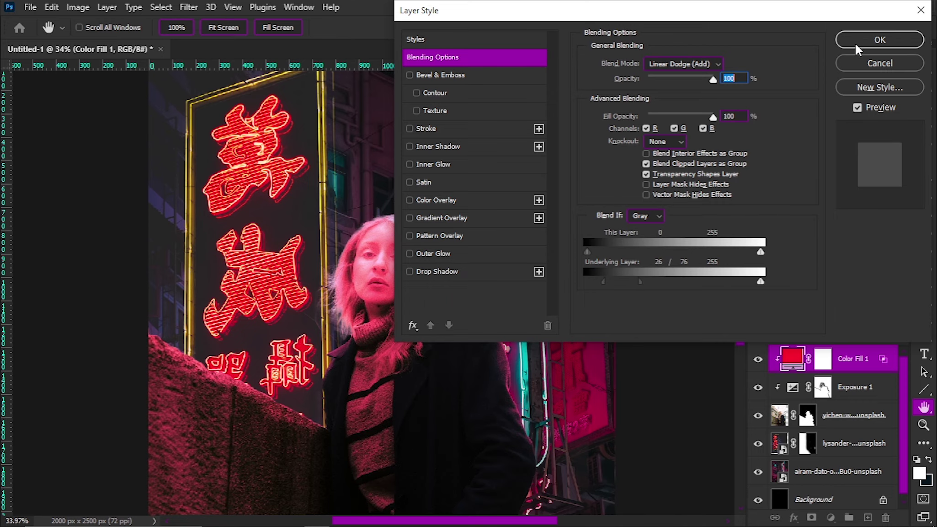
left_click(855, 41)
Paint Color Fill 1's mask to remove the red tint from the left side of her face.
scroll(356, 272, "up", 5)
scroll(366, 245, "up", 3)
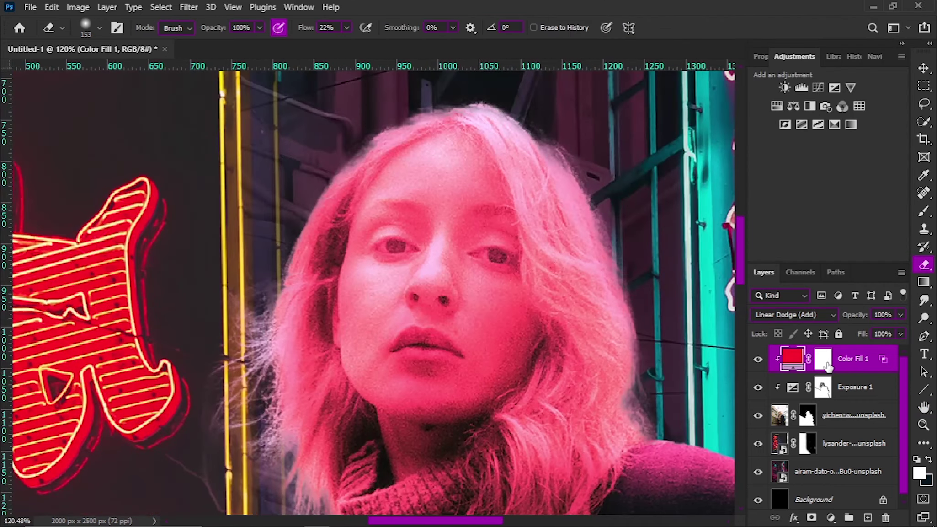
key("x")
left_click_drag(397, 209, 450, 199)
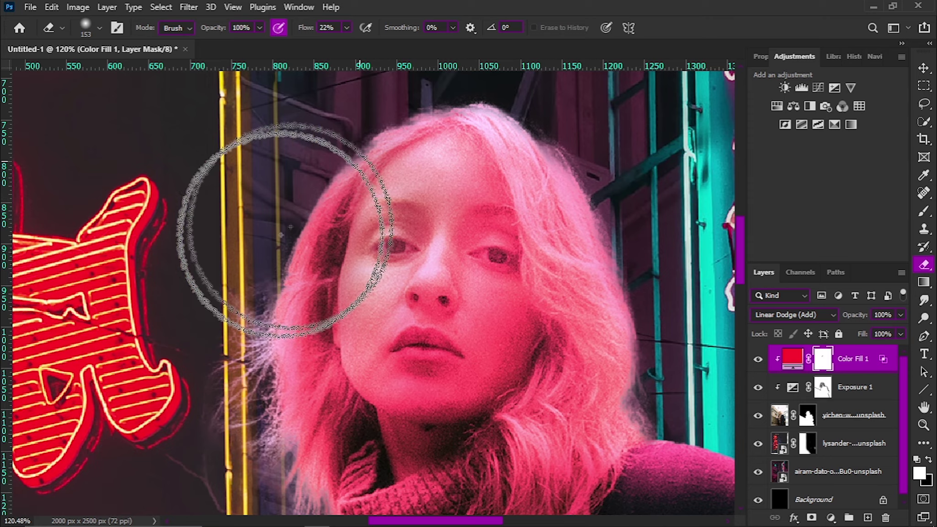
scroll(293, 357, "down", 3)
scroll(334, 418, "up", 2)
scroll(334, 418, "right", 2)
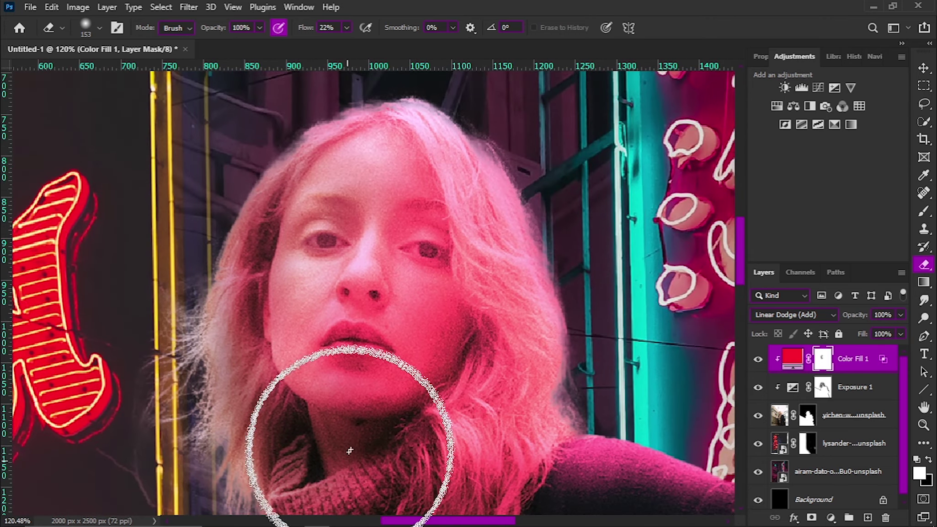
scroll(366, 292, "up", 3)
scroll(366, 292, "down", 2)
scroll(304, 314, "up", 2)
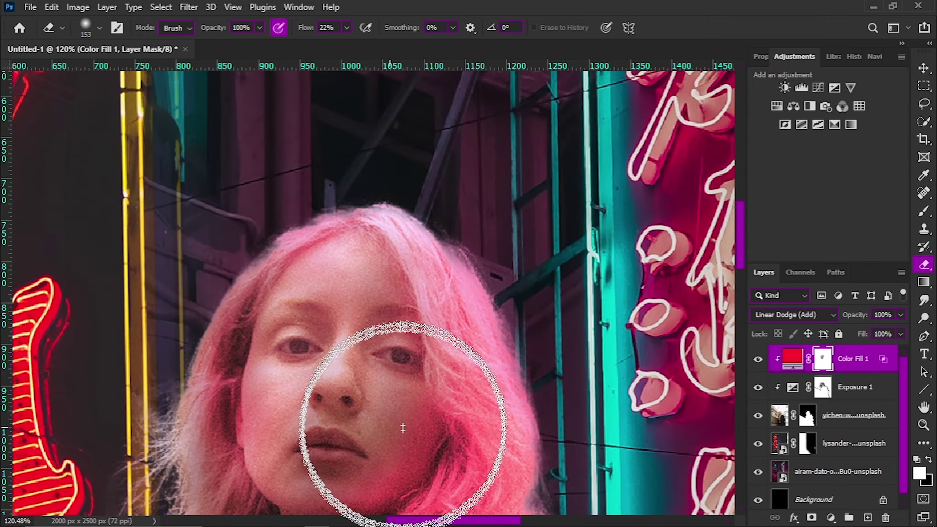
scroll(398, 419, "down", 3)
scroll(439, 357, "down", 3)
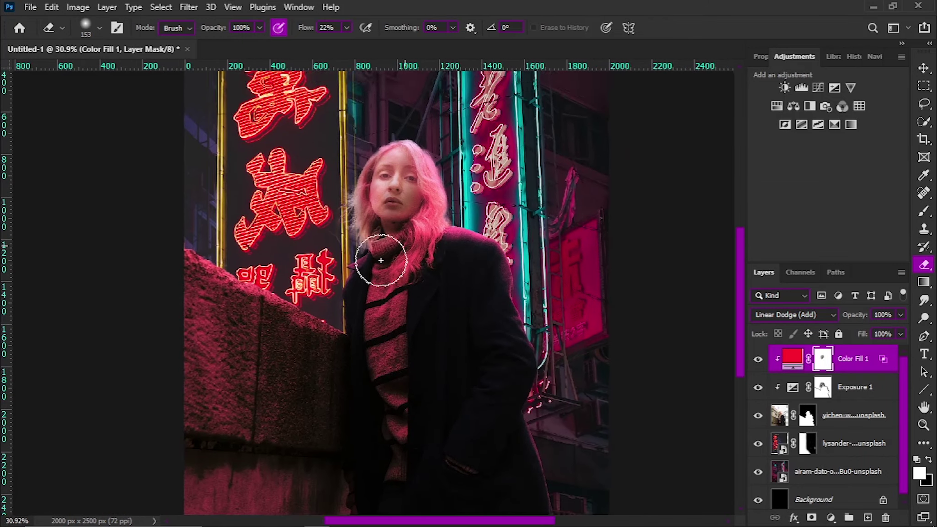
scroll(416, 317, "up", 4)
scroll(417, 316, "up", 3)
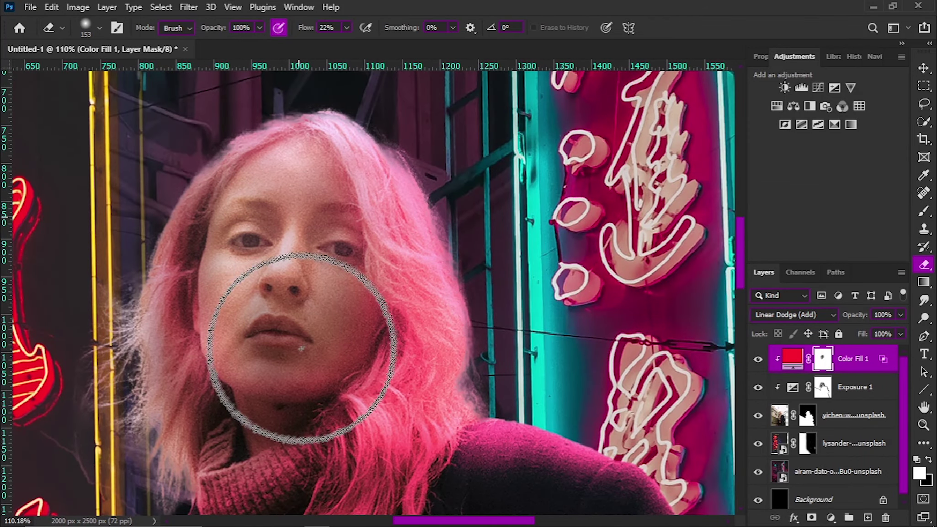
scroll(304, 262, "down", 2)
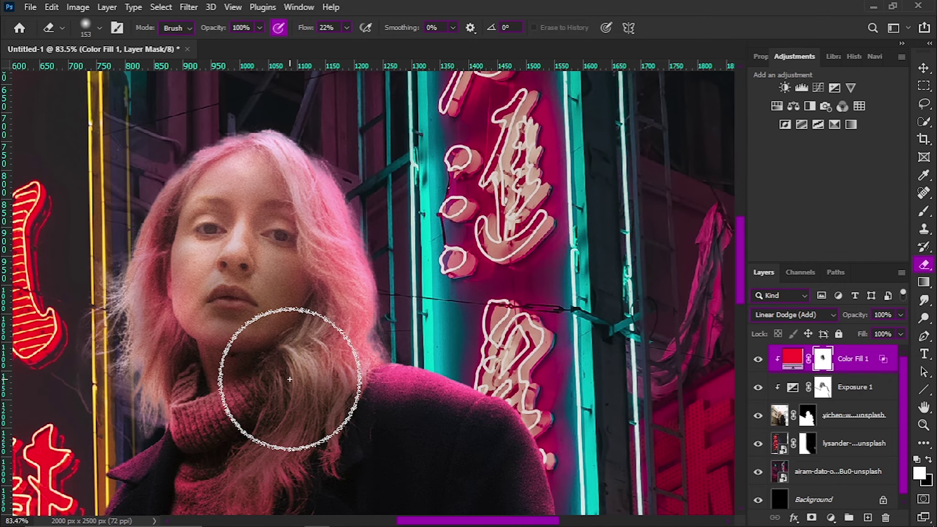
scroll(335, 400, "down", 2)
scroll(345, 386, "up", 4)
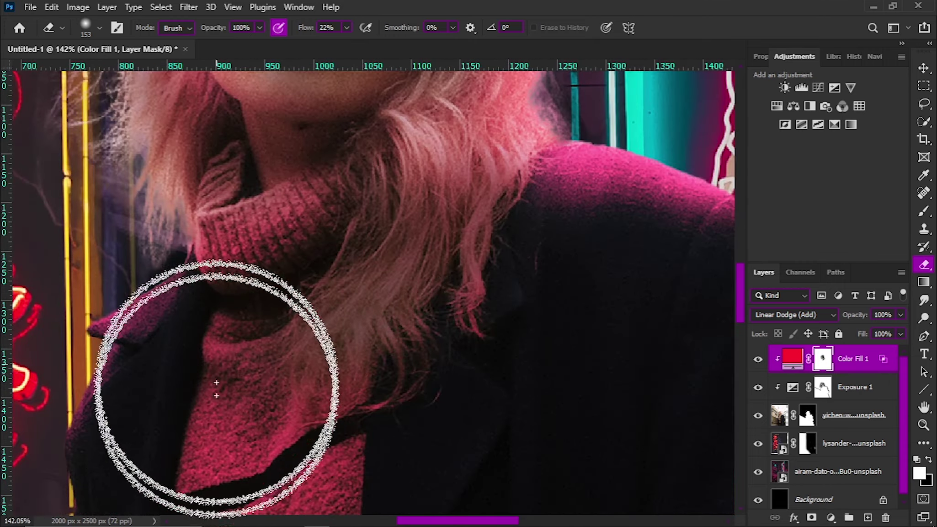
scroll(219, 398, "left", 3)
Pan across the sweater and shrink the brush for finer mask work on the face.
left_click_drag(310, 442, 366, 276)
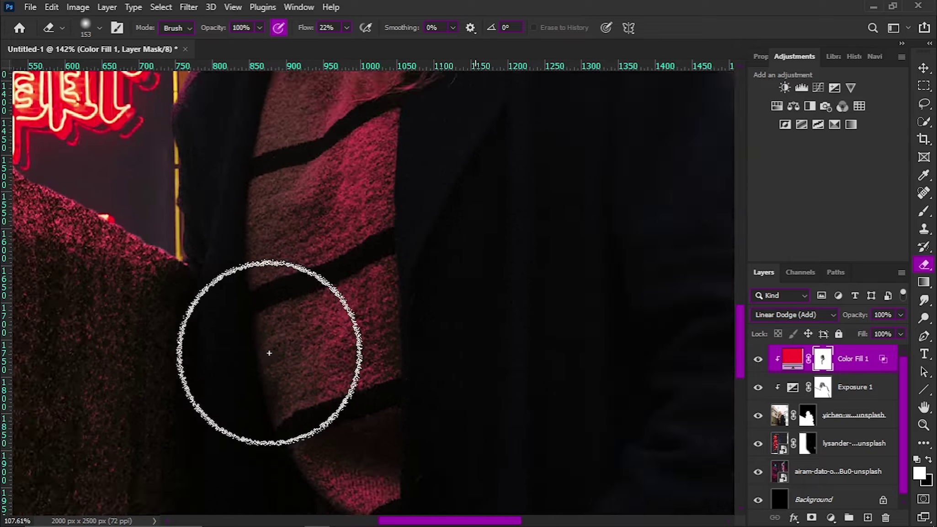
scroll(304, 343, "down", 3)
scroll(305, 344, "down", 2)
scroll(378, 313, "left", 3)
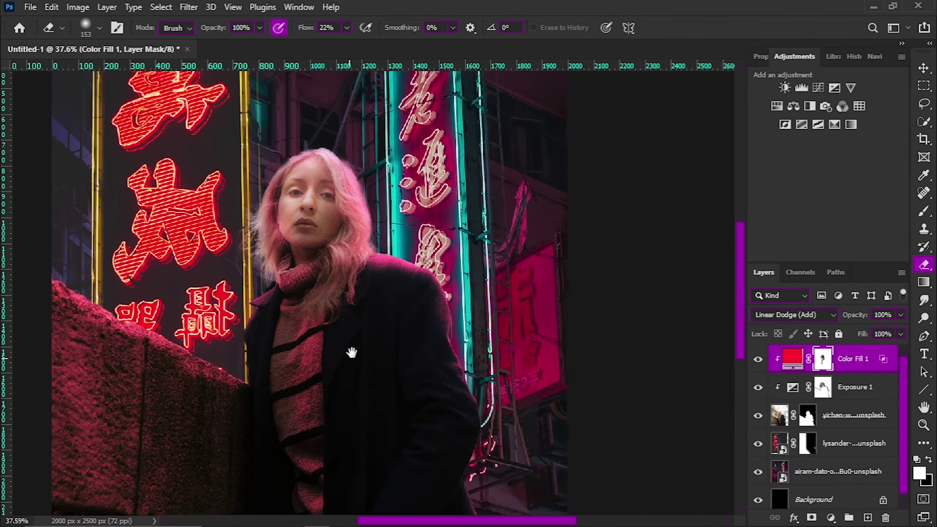
scroll(279, 365, "up", 2)
scroll(309, 262, "up", 2)
scroll(334, 278, "up", 3)
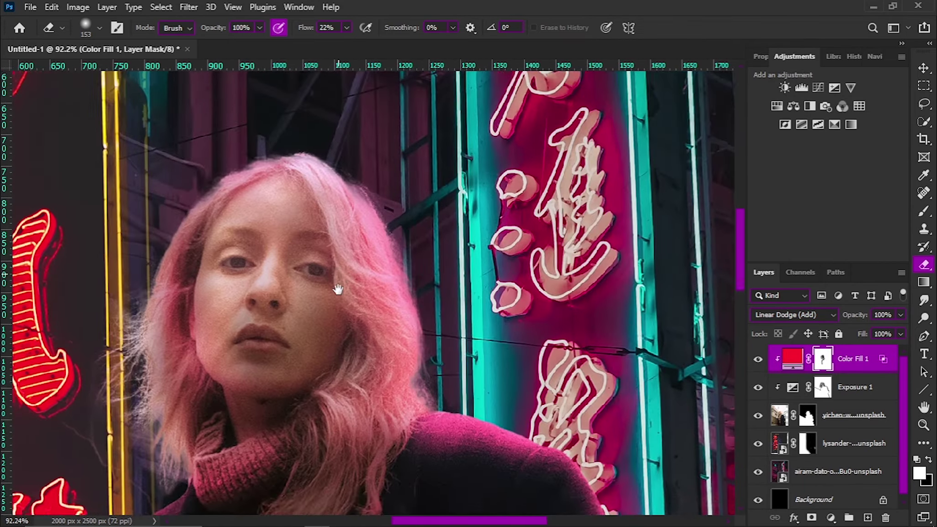
scroll(352, 246, "down", 1)
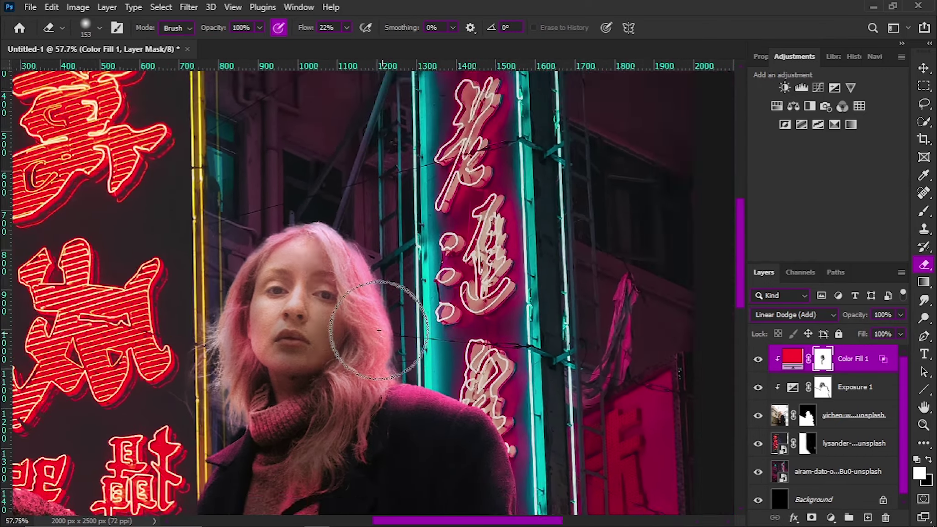
scroll(317, 314, "up", 5)
scroll(272, 360, "up", 5)
key("bracketleft")
key("bracketleft")
key("bracketleft")
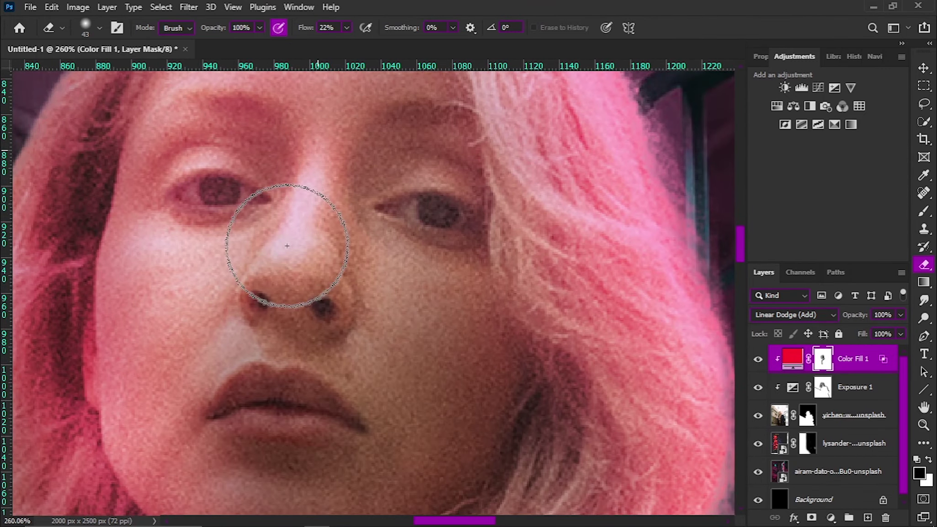
scroll(306, 269, "down", 3)
scroll(352, 292, "down", 2)
scroll(328, 297, "down", 1)
scroll(328, 297, "down", 2)
left_click(830, 517)
Add a second Solid Color fill in teal 007b80, sampled from the neon sign, in Linear Dodge (Add).
left_click(850, 268)
left_click(858, 170)
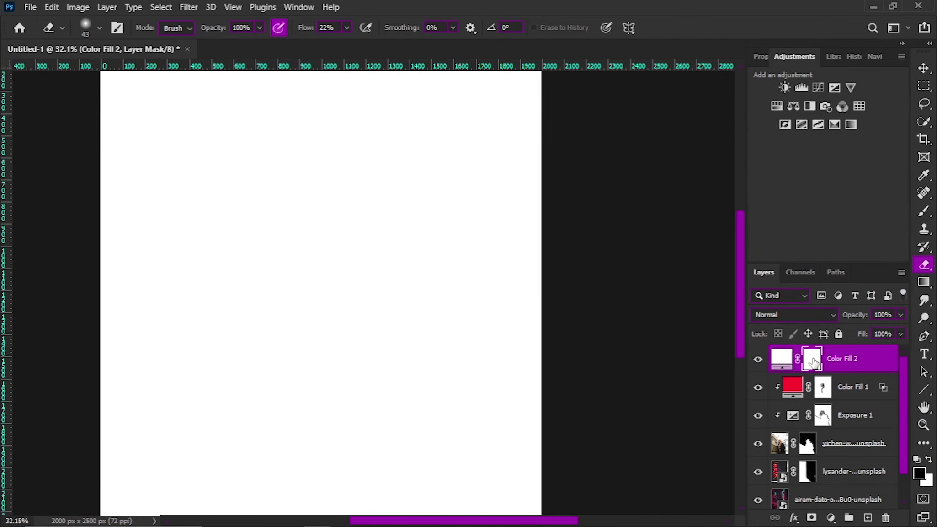
key("ctrl+i")
double_click(779, 358)
left_click(455, 182)
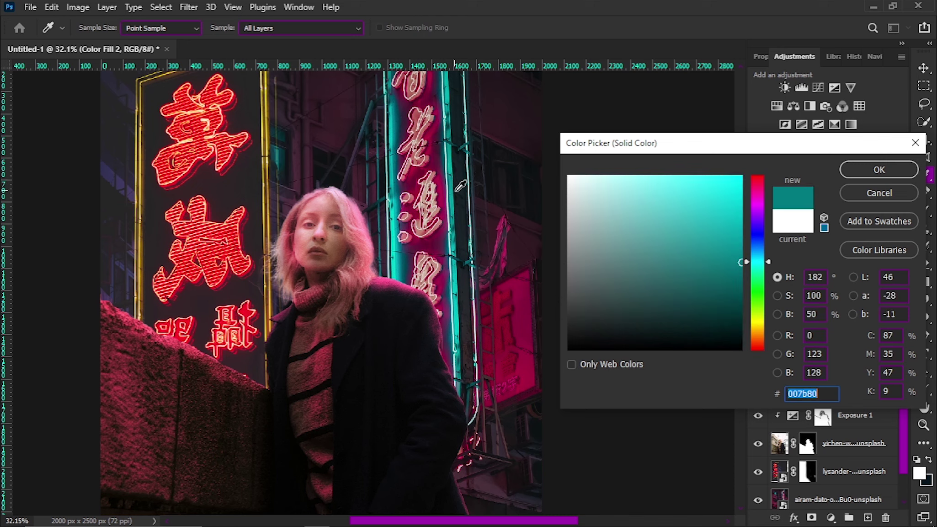
left_click(860, 170)
left_click(805, 314)
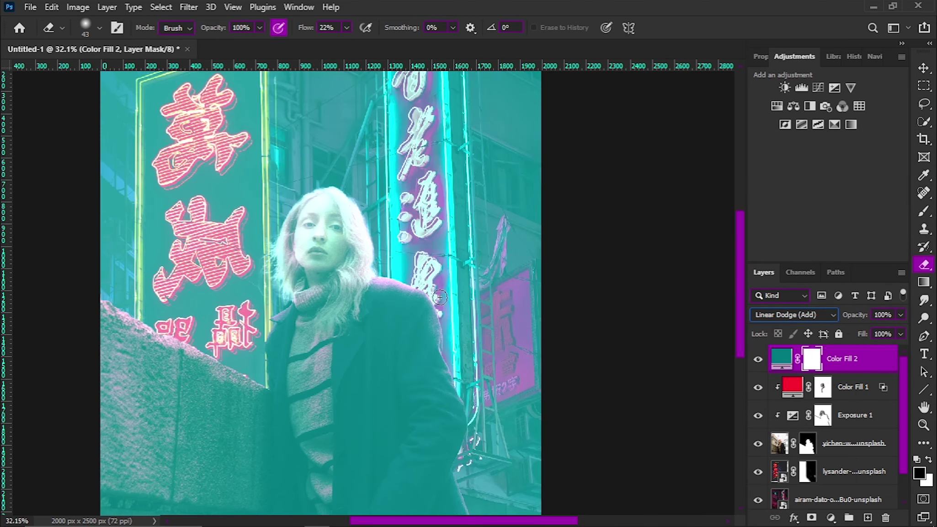
Clip Color Fill 2 to the woman, limit it with split Blend If Underlying Layer sliders, and invert its mask.
right_click(871, 365)
left_click(777, 266)
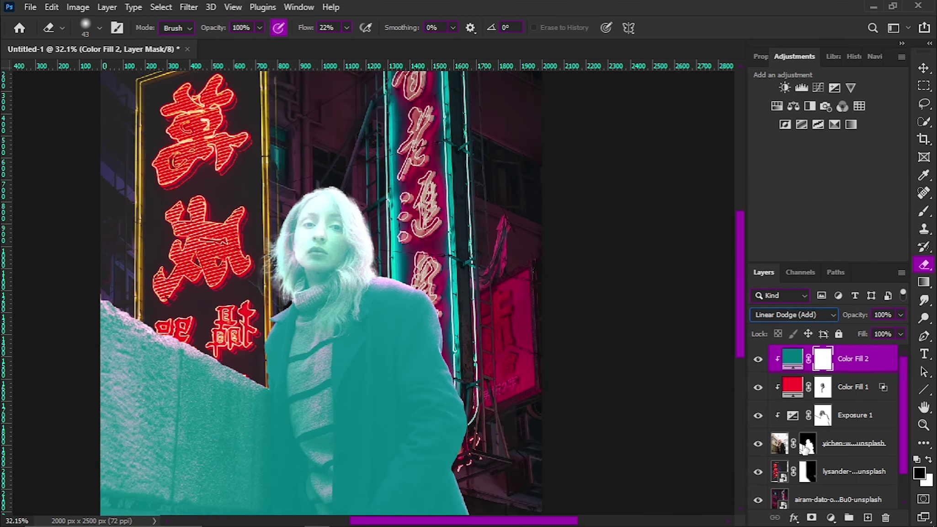
double_click(884, 358)
left_click_drag(588, 279, 688, 281)
left_click_drag(587, 281, 593, 280)
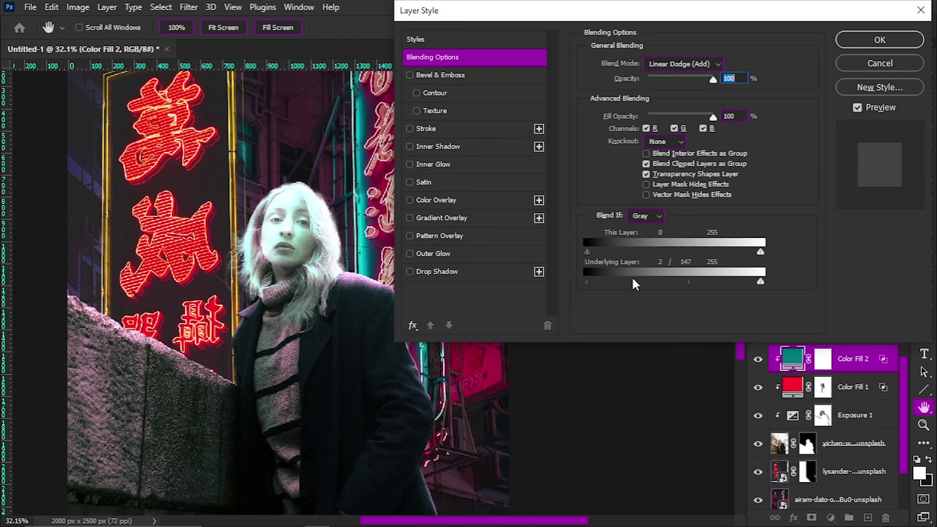
left_click_drag(675, 281, 711, 282)
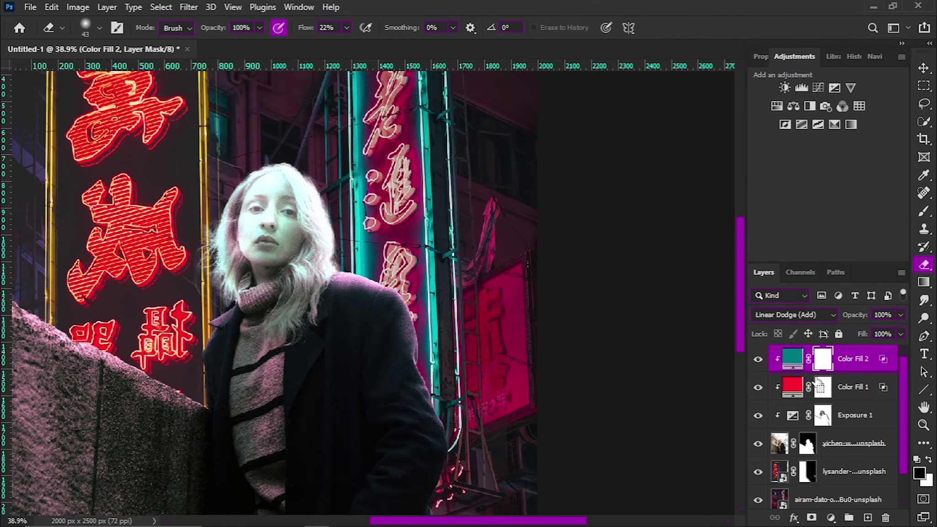
key("ctrl+i")
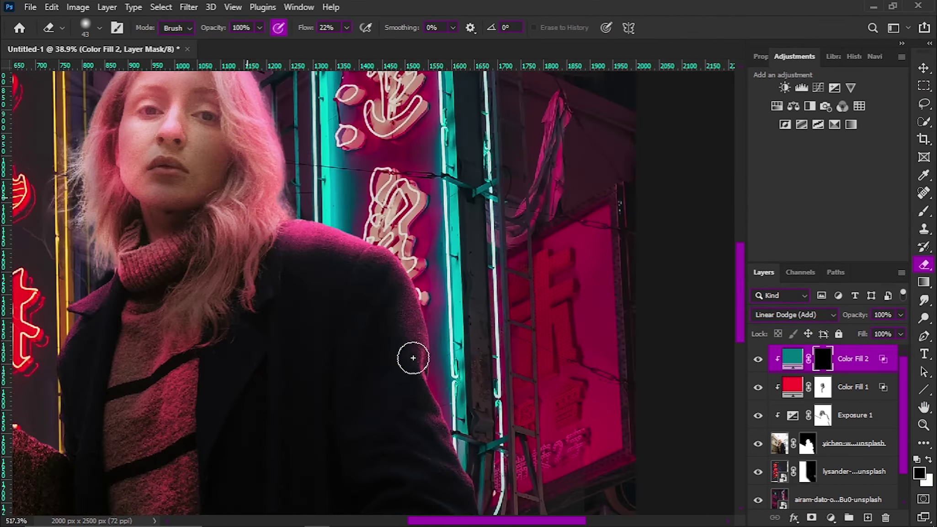
Paint teal glow back along the coat's right edge on the Color Fill 2 mask at 100% flow.
scroll(412, 359, "up", 3)
left_click_drag(419, 283, 408, 272)
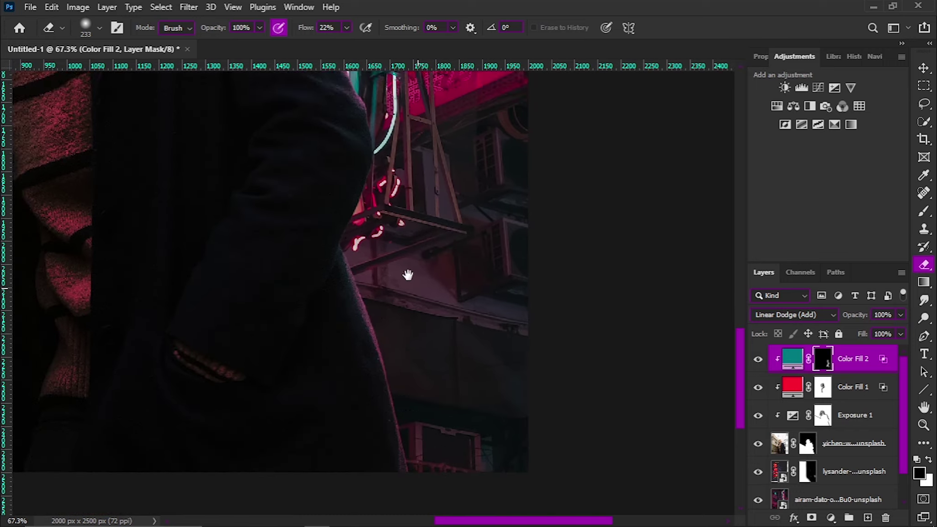
key("shift+0")
scroll(345, 151, "up", 5)
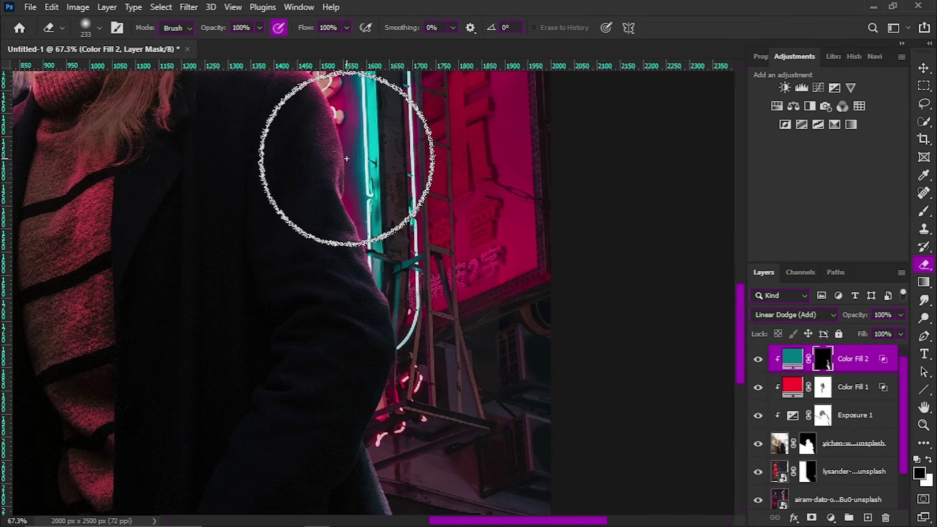
scroll(393, 320, "down", 2)
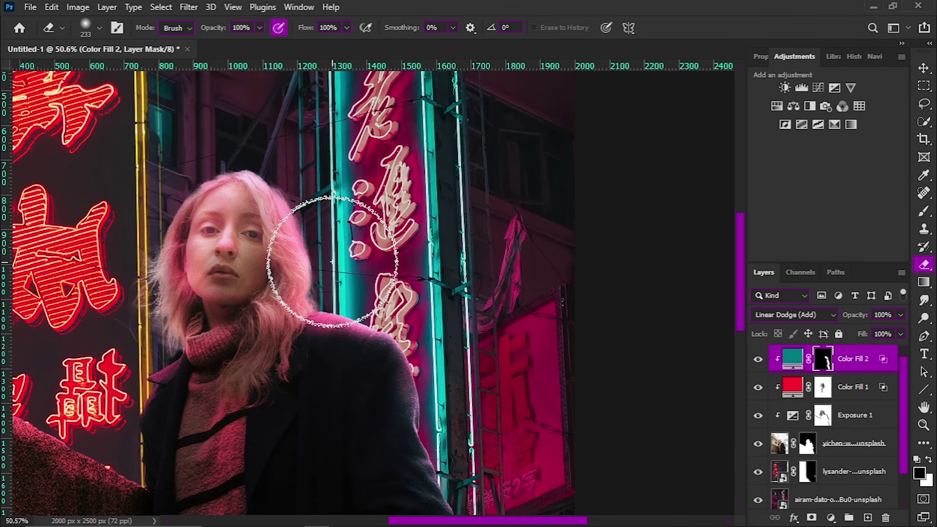
scroll(206, 206, "left", 5)
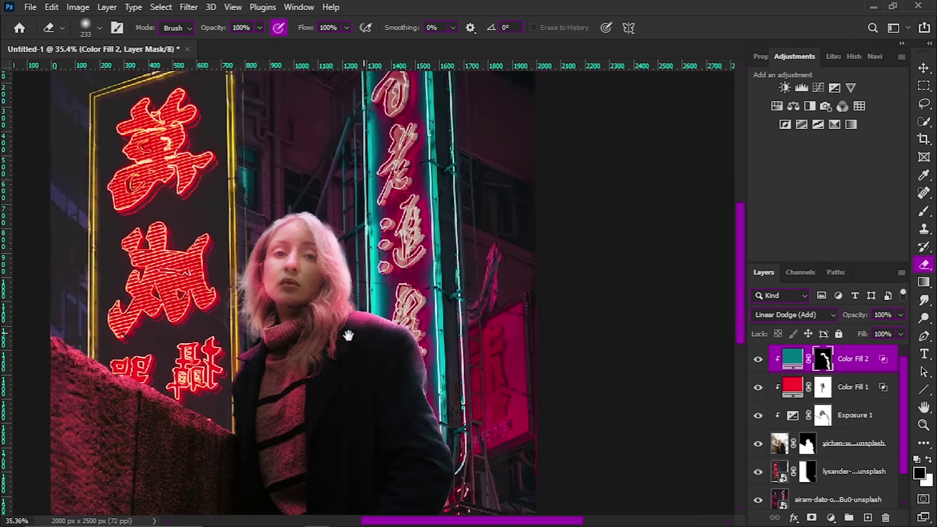
scroll(94, 293, "down", 1)
scroll(327, 388, "down", 2)
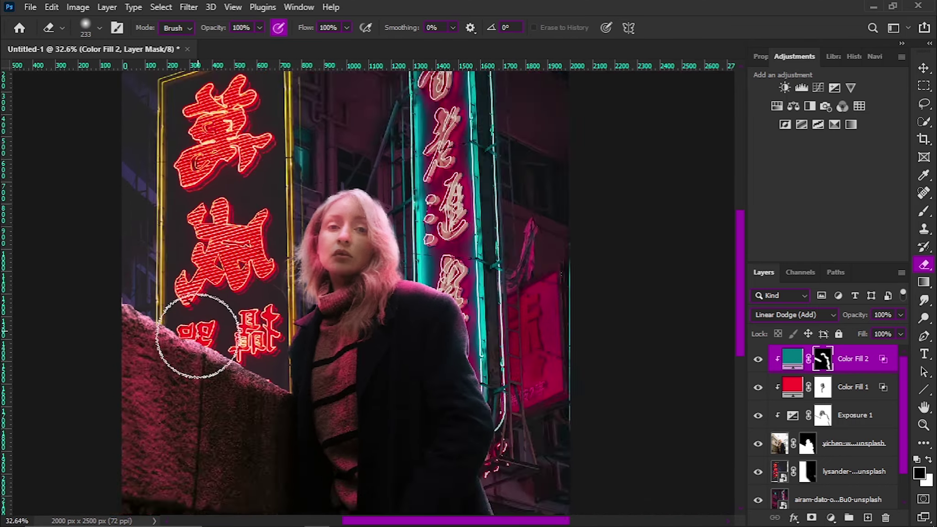
scroll(189, 334, "down", 2)
Pan the image down slightly and select the bottom background photo layer with the Move tool.
scroll(388, 272, "left", 2)
scroll(324, 213, "up", 3)
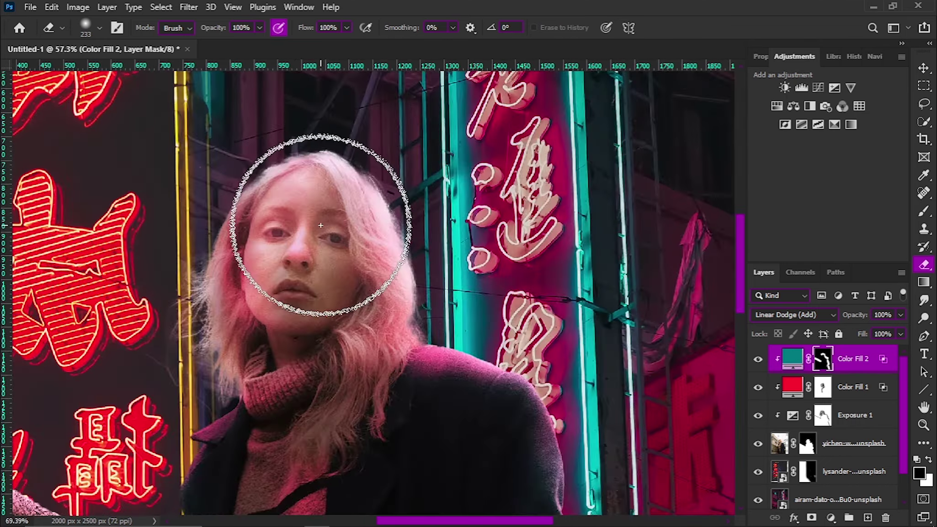
scroll(324, 220, "down", 3)
scroll(422, 222, "down", 1)
left_click_drag(422, 222, 416, 263)
key("v")
left_click(846, 495)
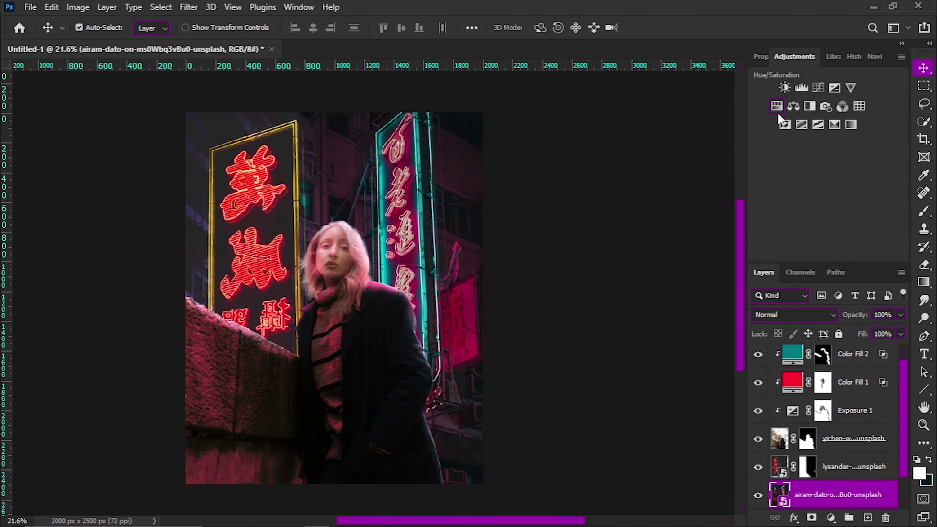
Add a Hue/Saturation adjustment raising the background street photo's saturation to +46.
left_click(777, 107)
left_click_drag(835, 182, 852, 181)
left_click_drag(823, 209, 827, 207)
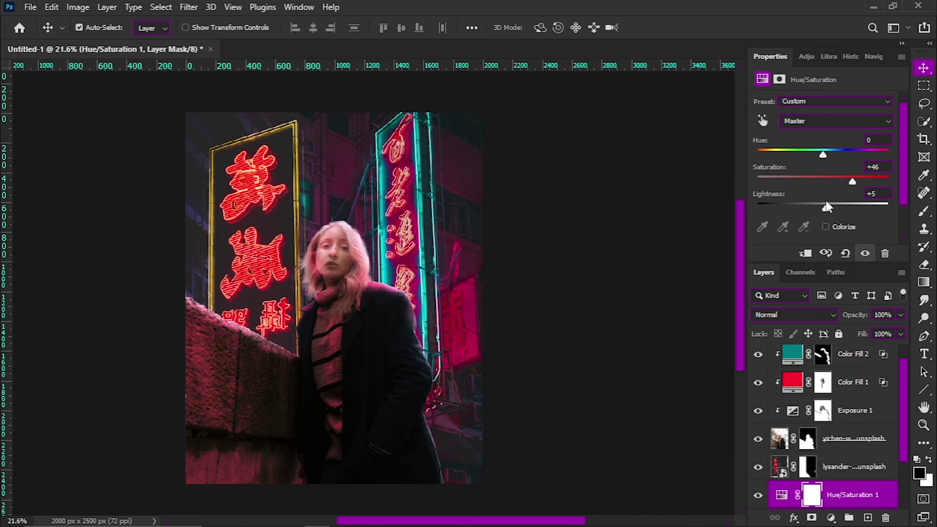
Add a Hue/Saturation clipped to the lysander layer with Saturation +21 and Lightness -3.
left_click(218, 188)
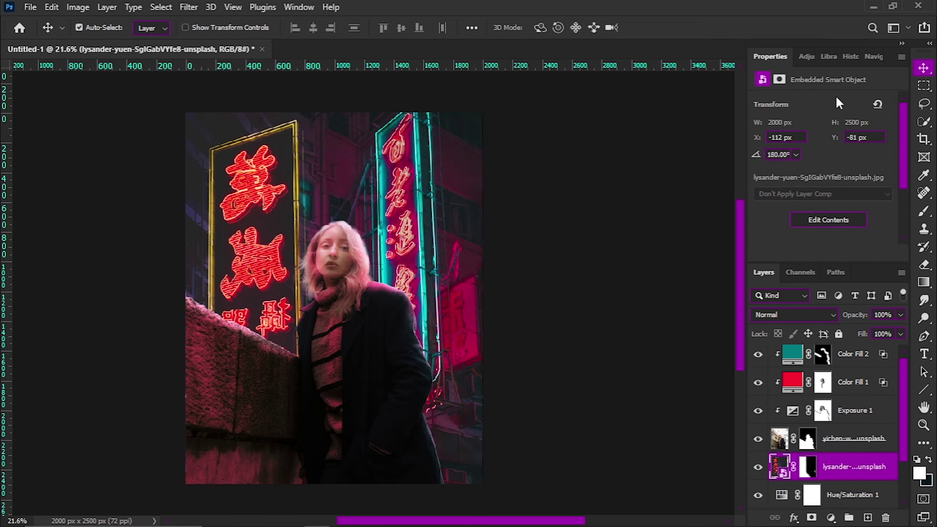
left_click(807, 57)
left_click(828, 159)
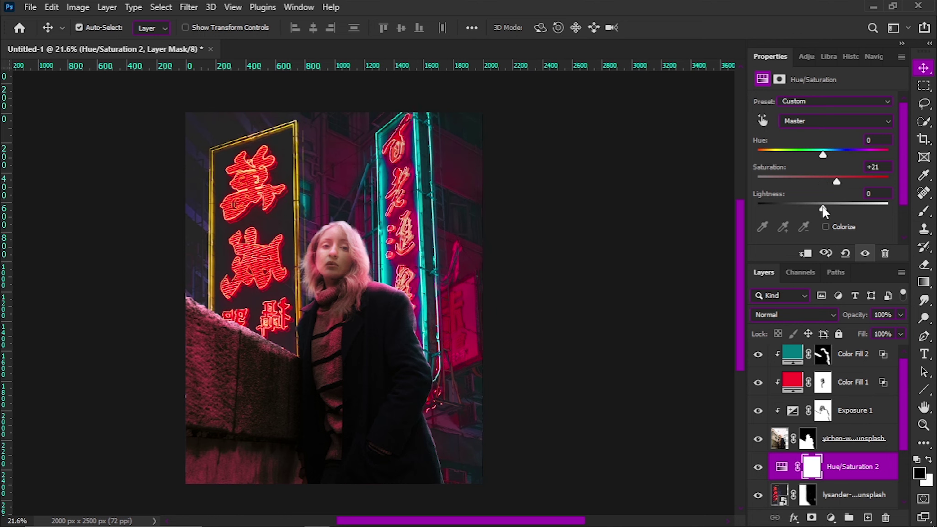
left_click_drag(823, 209, 818, 209)
left_click(805, 253)
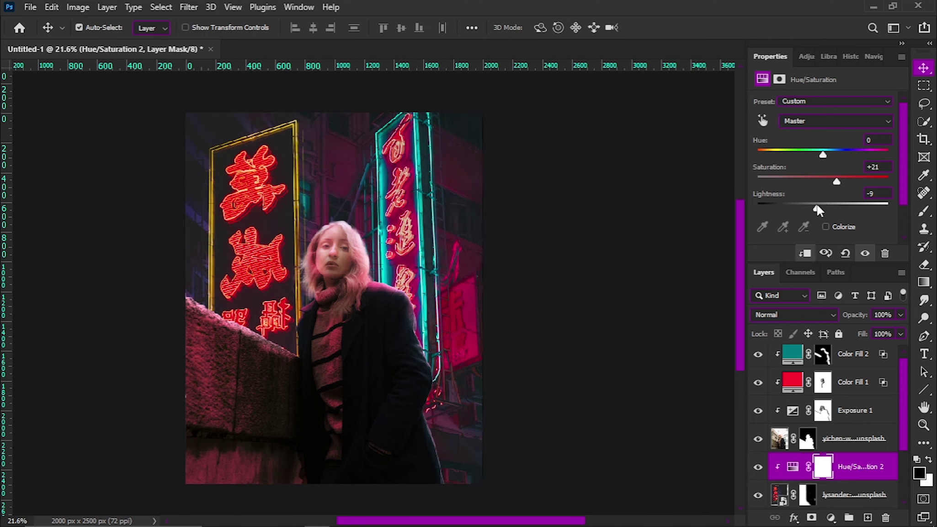
left_click(823, 209)
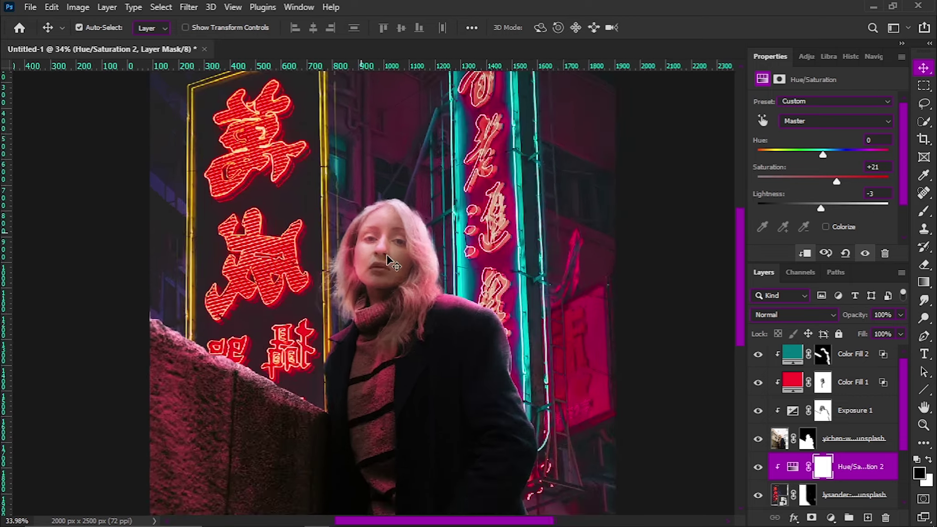
mouse_move(384, 219)
left_mouse_down()
mouse_move(435, 242)
mouse_move(436, 225)
left_mouse_up()
left_click(849, 361)
Stamp all visible layers into a merged Layer 1 at the top of the stack.
key("ctrl+alt+shift+s")
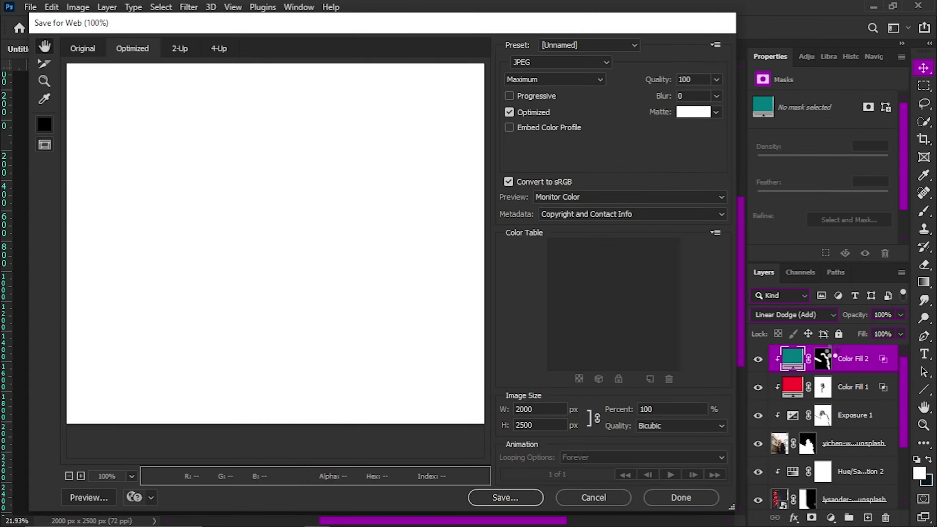
left_click(647, 500)
key("ctrl+alt+shift+e")
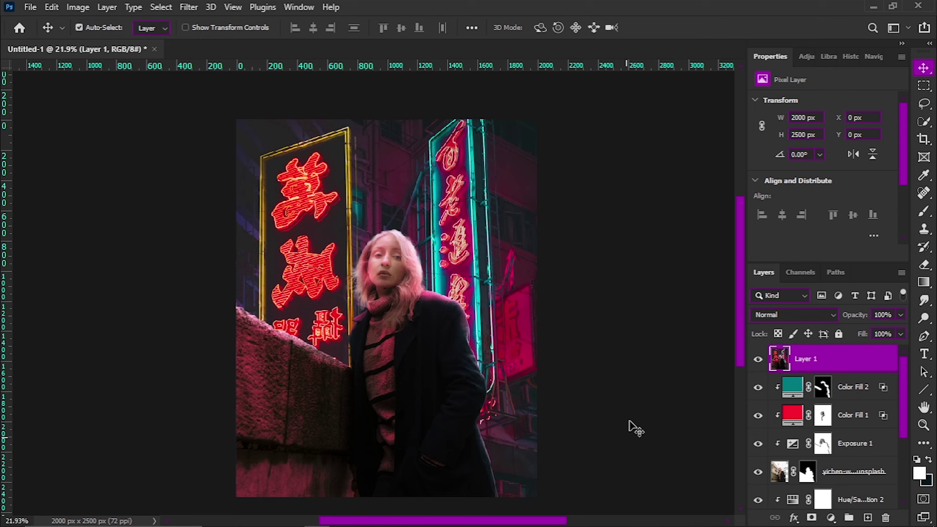
In Camera Raw, set Exposure +0.30, Contrast +39, Shadows -57, Whites -59, Clarity +15.
left_click(189, 7)
left_click(217, 118)
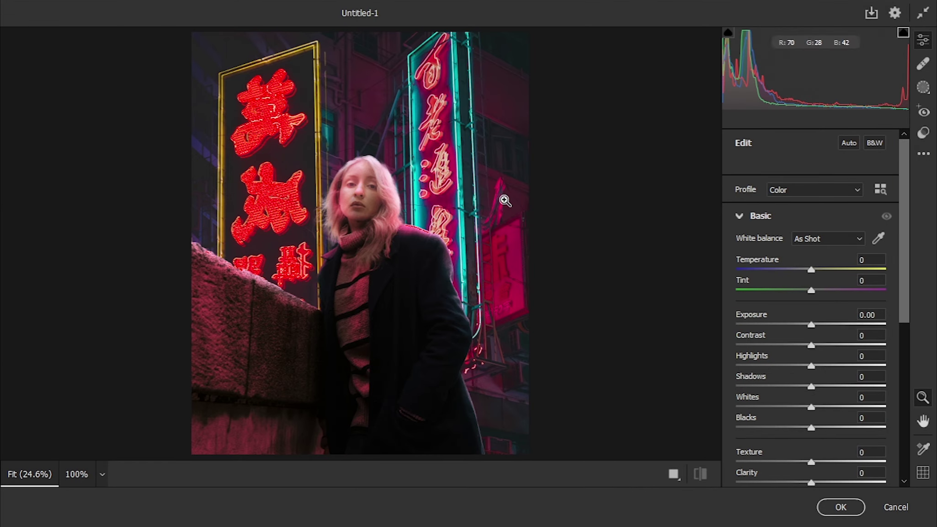
mouse_move(811, 324)
left_mouse_down()
mouse_move(840, 345)
mouse_move(789, 364)
left_mouse_up()
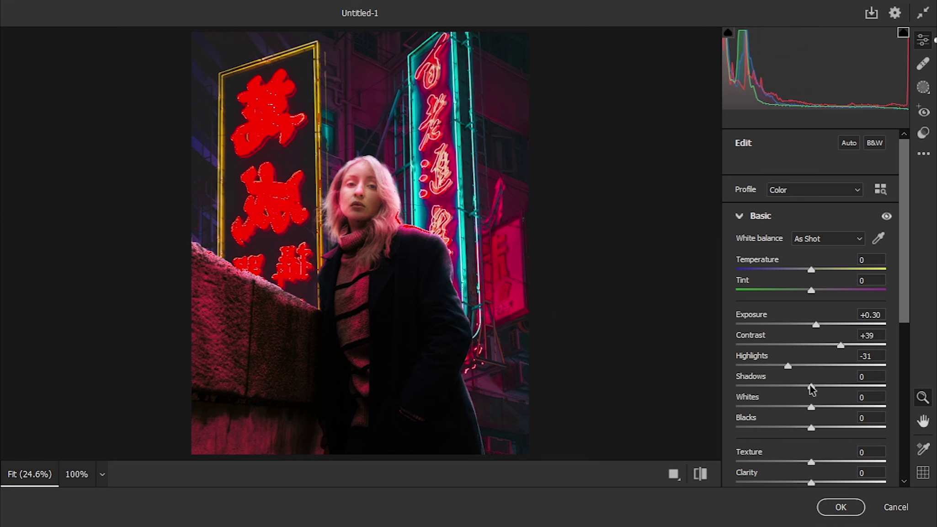
mouse_move(721, 382)
left_mouse_down()
mouse_move(767, 388)
mouse_move(730, 404)
mouse_move(904, 397)
mouse_move(767, 396)
mouse_move(768, 383)
mouse_move(832, 392)
mouse_move(815, 382)
mouse_move(853, 397)
mouse_move(822, 397)
left_mouse_up()
scroll(805, 389, "down", 3)
scroll(790, 405, "down", 3)
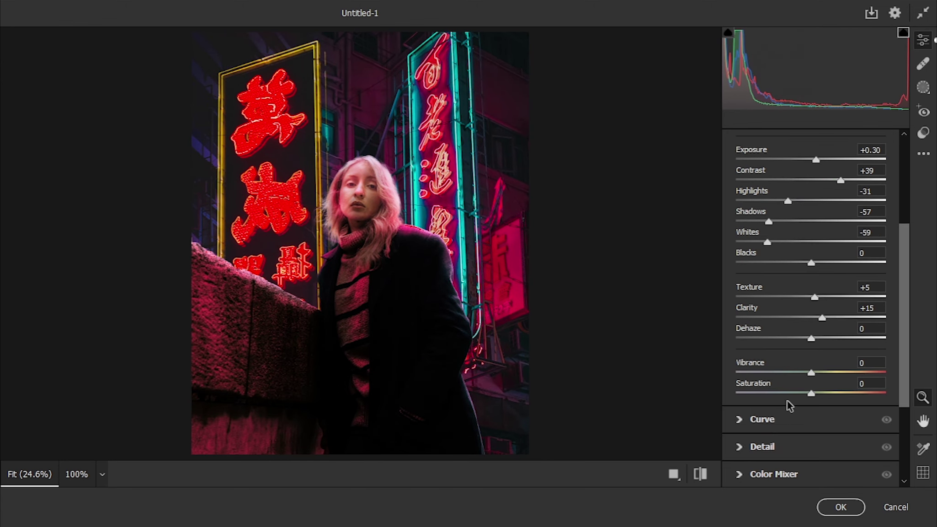
Build a custom tone curve lifting shadows, adjusting midtones and brightening highlights.
left_click(738, 419)
left_click_drag(776, 328, 770, 329)
left_click_drag(810, 291, 812, 293)
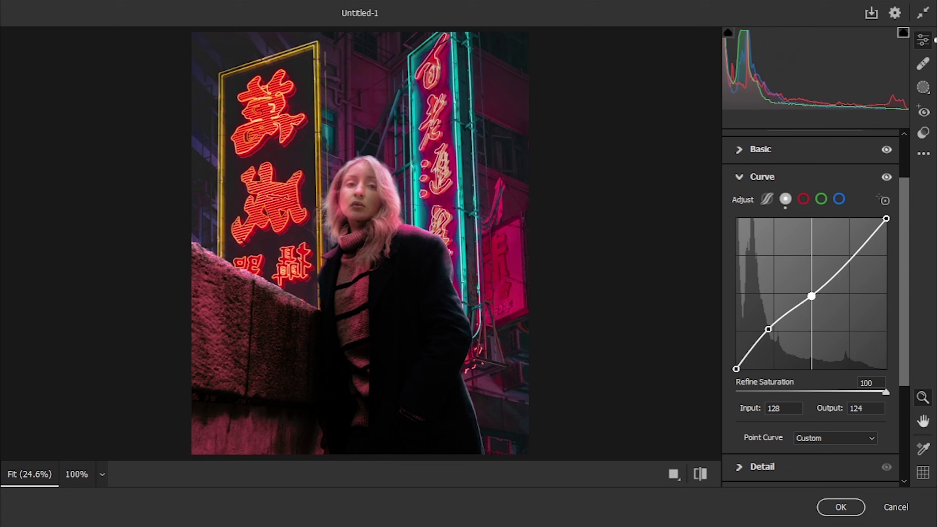
left_click_drag(854, 264, 849, 251)
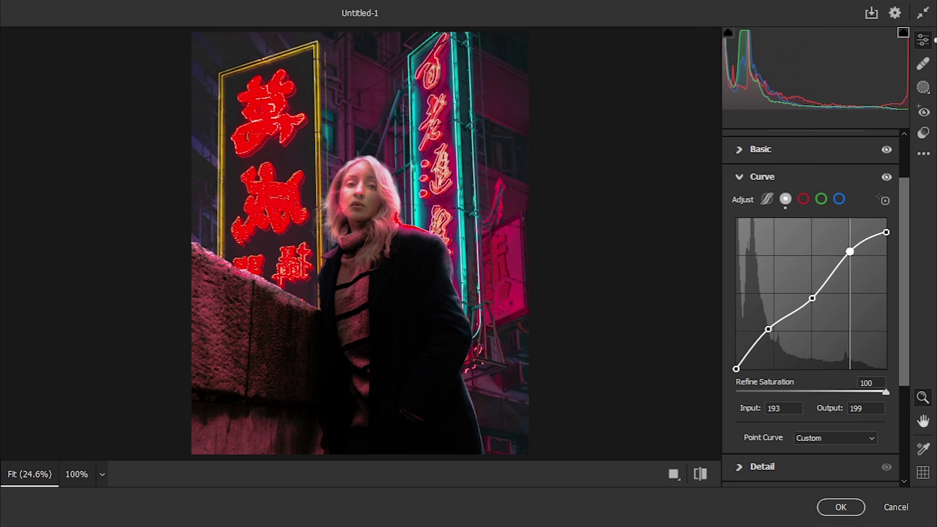
scroll(777, 306, "down", 3)
Set Sharpening 94, Noise Reduction 100, Color NR 72, Reds saturation -6, add a vignette, and apply.
left_click(745, 311)
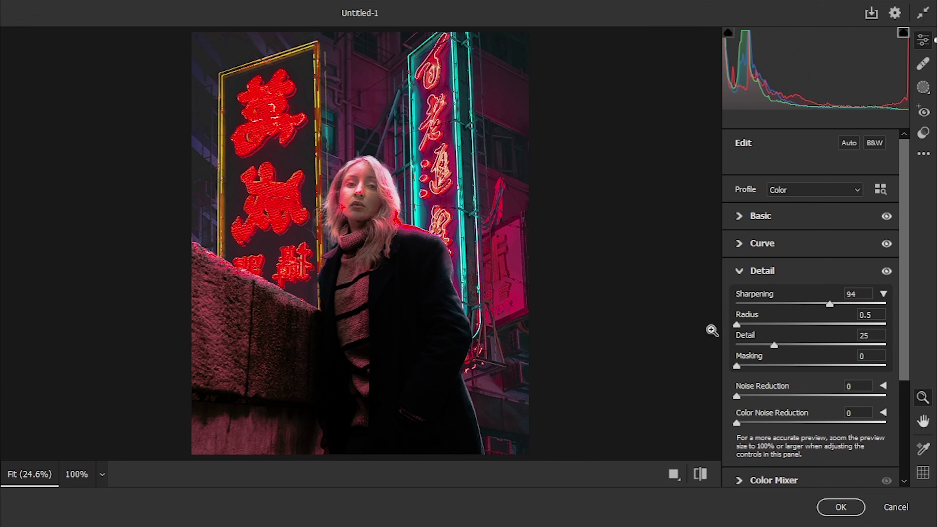
scroll(821, 391, "down", 3)
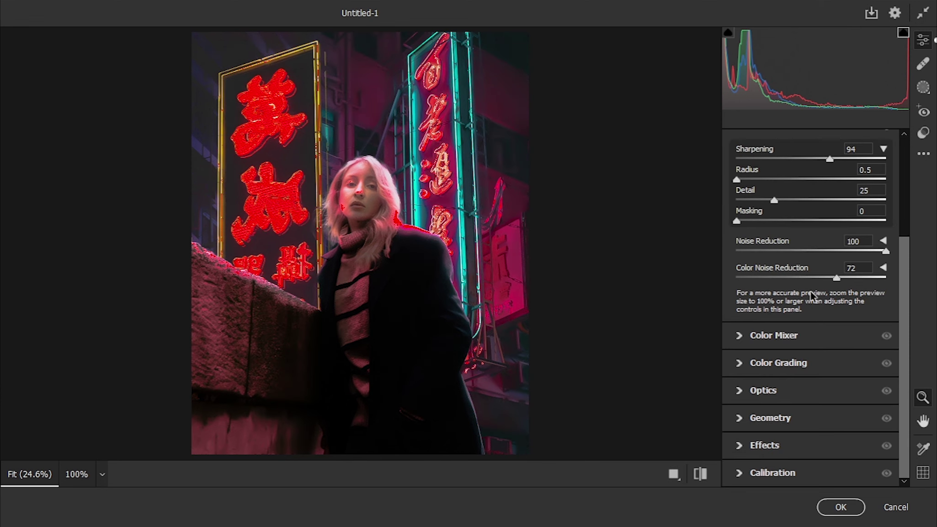
left_click(741, 335)
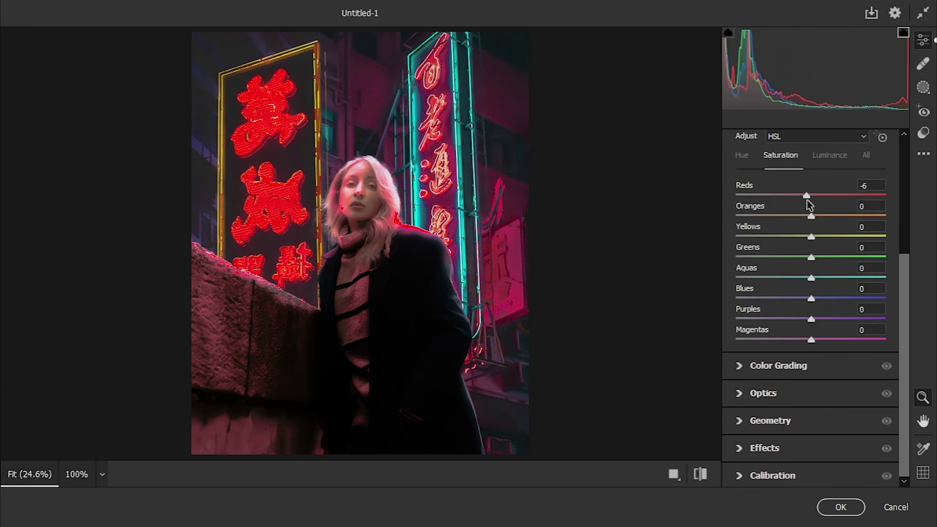
left_click(738, 366)
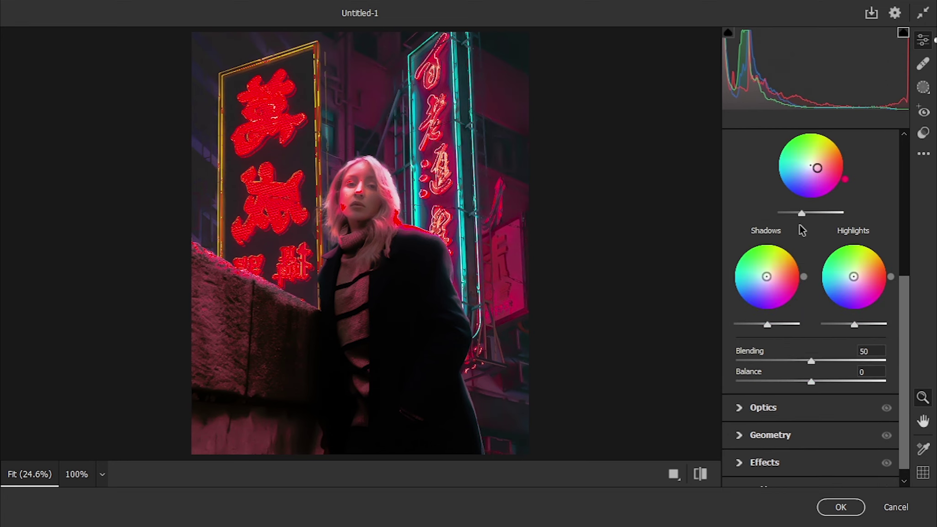
scroll(780, 408, "down", 1)
left_click(757, 443)
left_click_drag(804, 443, 802, 444)
left_click(841, 507)
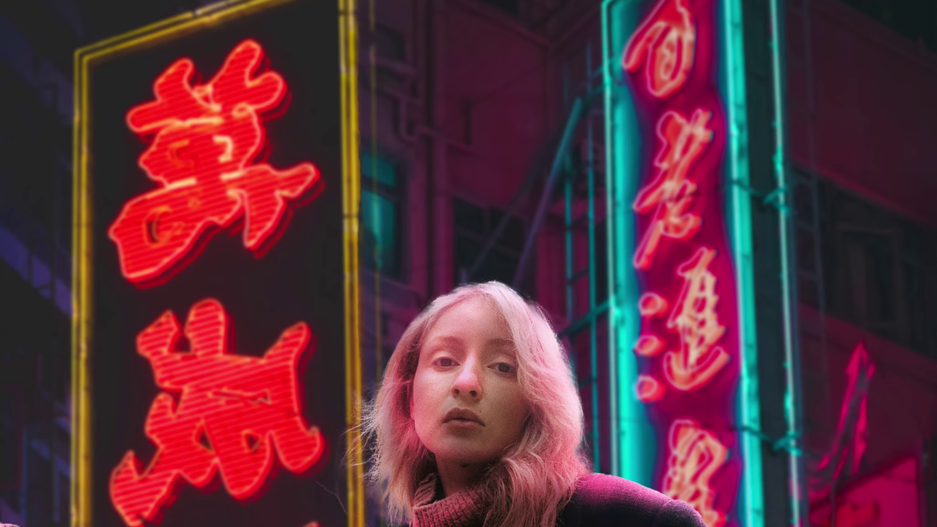